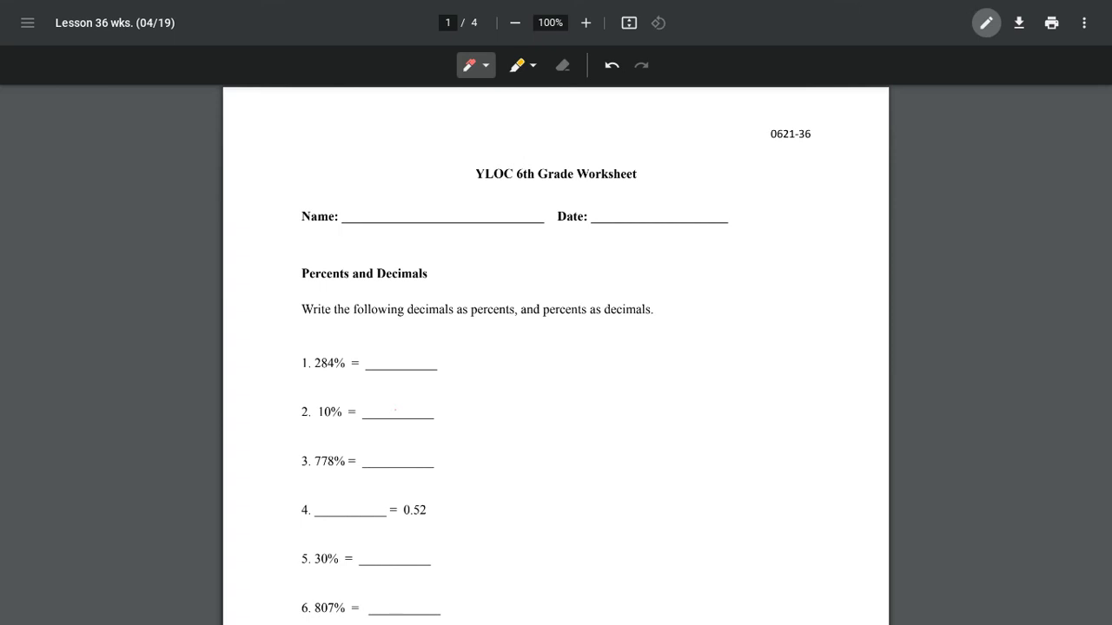
Step: Zoom the worksheet to about 196%, centred on the Percents and Decimals problems
scroll(553, 366, "up", 3)
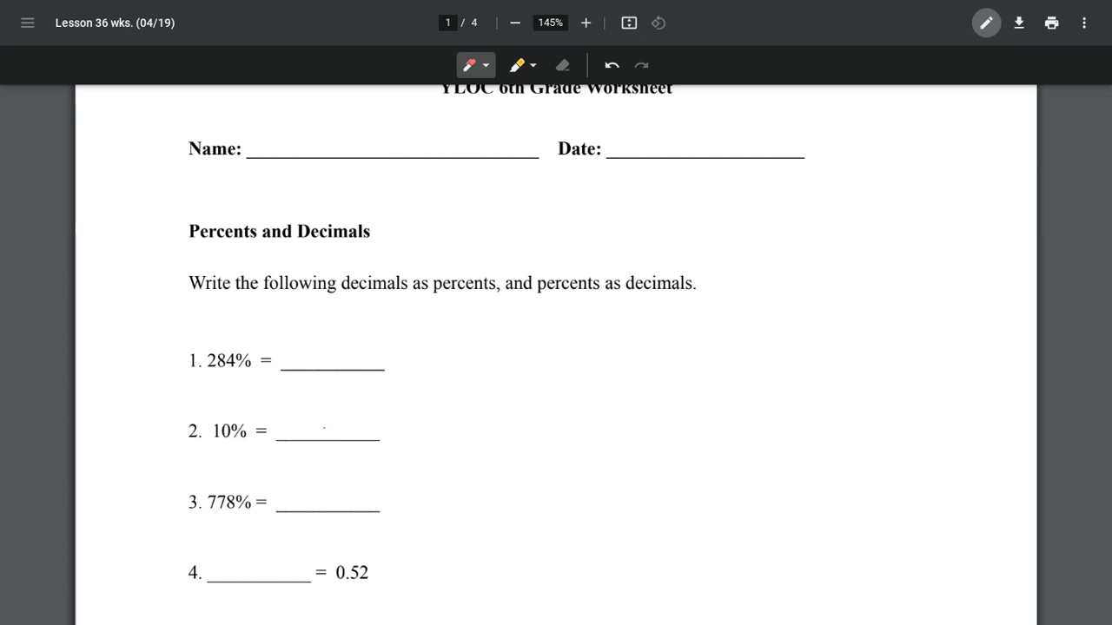
scroll(600, 486, "up", 2)
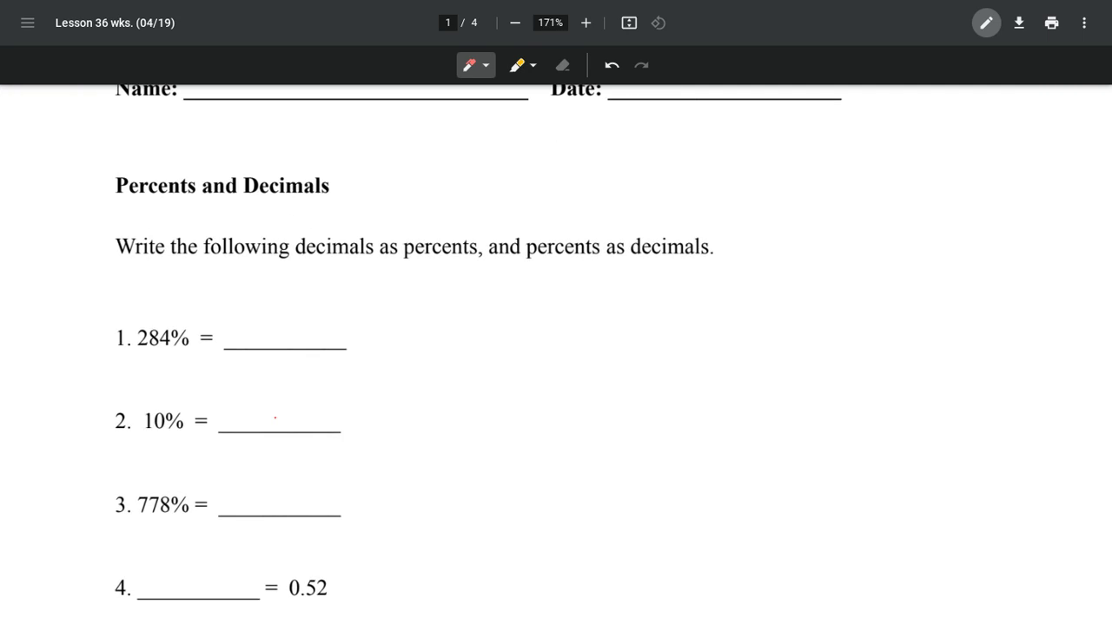
scroll(550, 513, "up", 2)
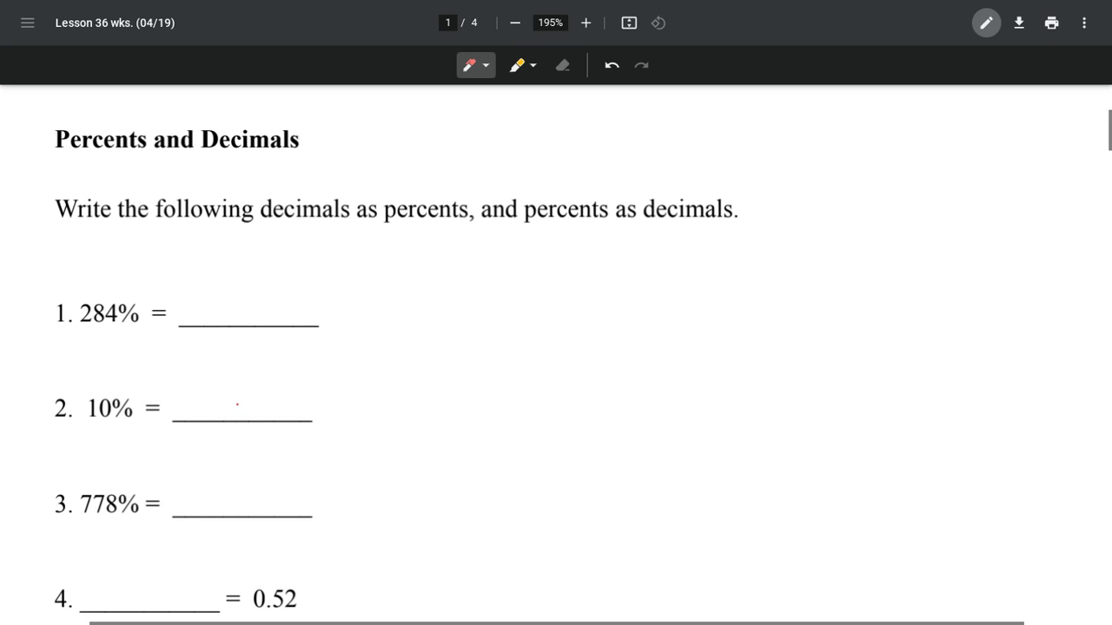
scroll(396, 348, "down", 1)
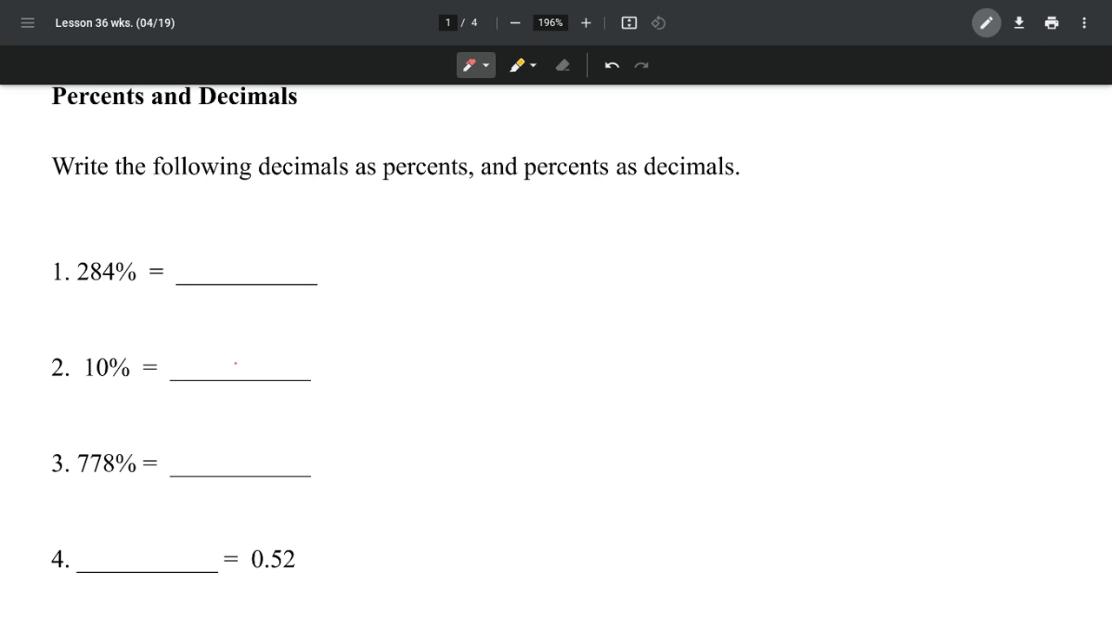
Step: For problem 1, write 284/100, show the decimal shift, and answer 2.84
mouse_move(406, 226)
left_mouse_down()
mouse_move(422, 249)
mouse_move(444, 232)
mouse_move(441, 247)
left_mouse_up()
left_click_drag(488, 217, 492, 243)
left_click_drag(366, 264, 529, 250)
mouse_move(405, 285)
left_mouse_down()
mouse_move(405, 304)
mouse_move(449, 286)
mouse_move(437, 285)
left_mouse_up()
mouse_move(470, 282)
left_mouse_down()
mouse_move(480, 292)
mouse_move(480, 280)
left_mouse_up()
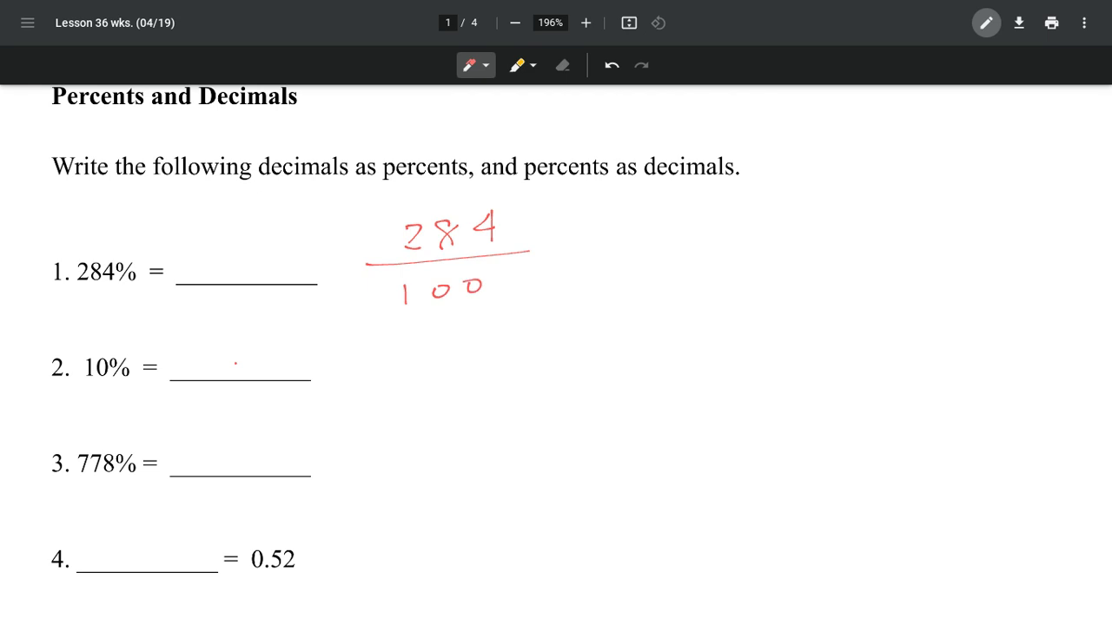
mouse_move(501, 230)
left_mouse_down()
mouse_move(502, 244)
mouse_move(439, 249)
left_mouse_up()
left_click_drag(178, 254, 205, 279)
left_click(219, 276)
mouse_move(254, 251)
left_mouse_down()
mouse_move(241, 254)
mouse_move(278, 258)
mouse_move(277, 288)
left_mouse_up()
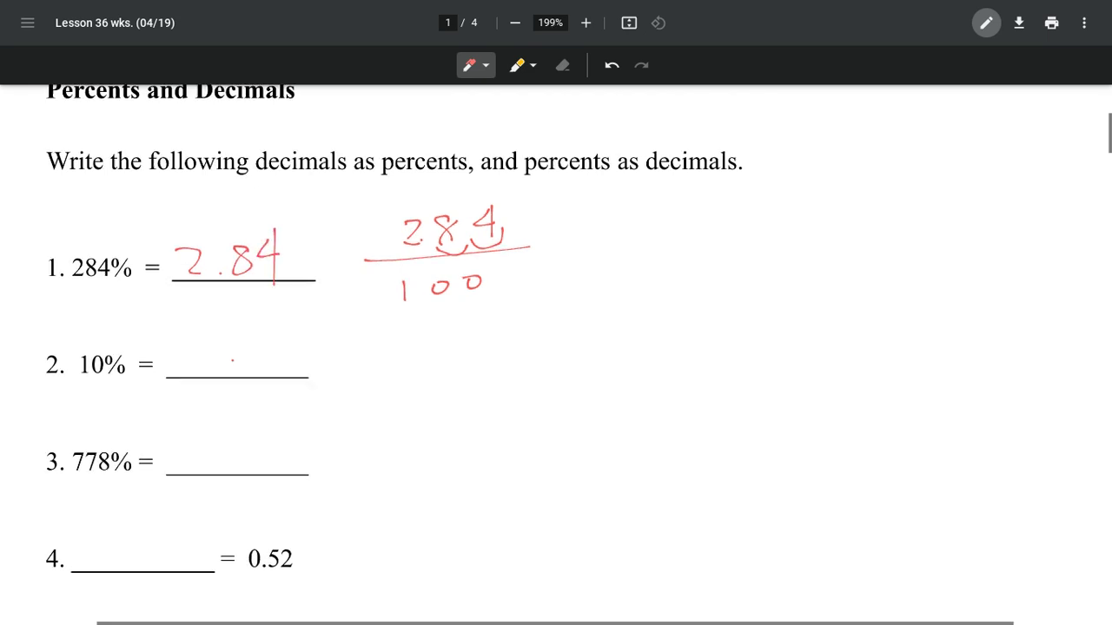
Step: For problem 2, write 10/100, show the decimal shift, and answer 0.10
scroll(556, 348, "up", 1)
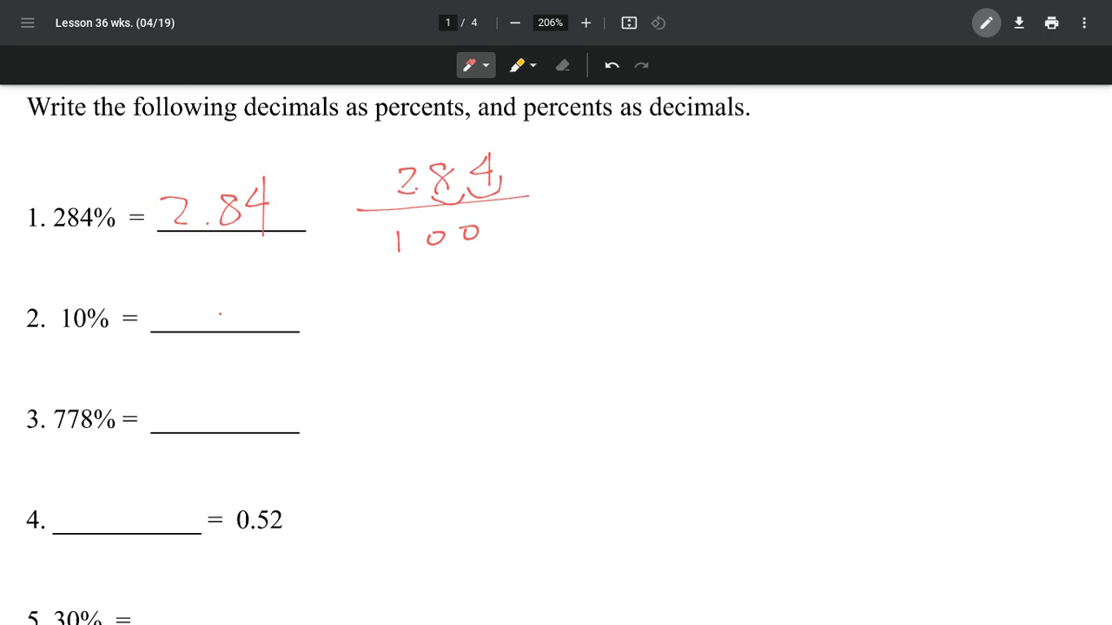
mouse_move(436, 292)
left_mouse_down()
mouse_move(435, 305)
mouse_move(452, 300)
left_mouse_up()
left_click_drag(371, 328, 520, 316)
mouse_move(427, 339)
left_mouse_down()
mouse_move(426, 362)
mouse_move(453, 356)
mouse_move(446, 344)
left_mouse_up()
mouse_move(465, 339)
left_mouse_down()
mouse_move(476, 355)
mouse_move(473, 341)
left_mouse_up()
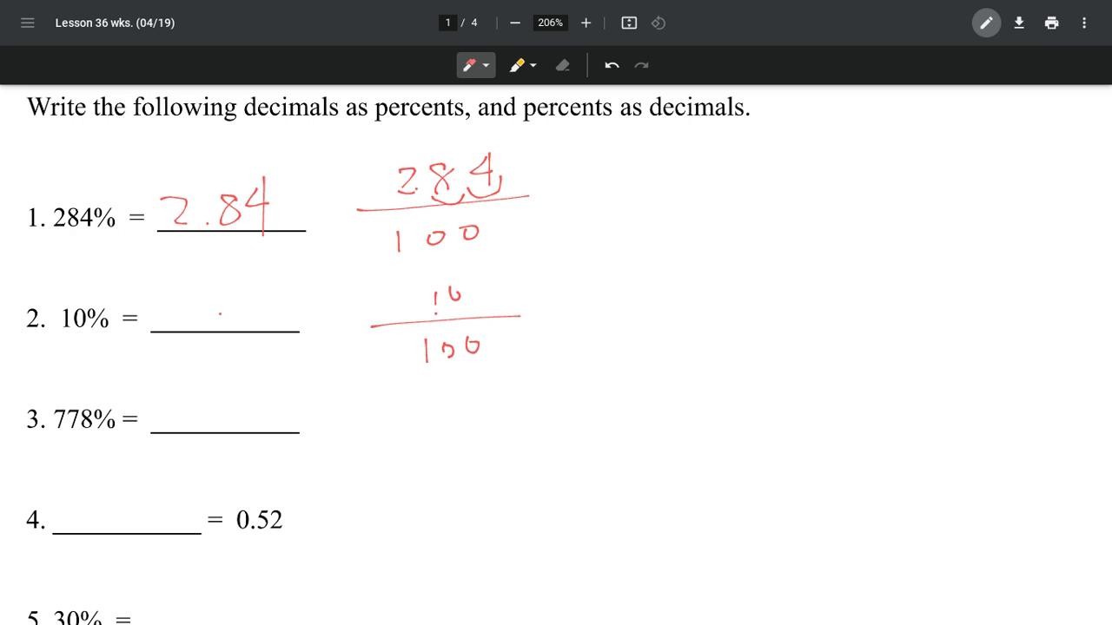
left_click_drag(484, 291, 427, 308)
mouse_move(197, 298)
left_mouse_down()
mouse_move(195, 319)
mouse_move(199, 303)
mouse_move(218, 324)
mouse_move(248, 300)
left_mouse_up()
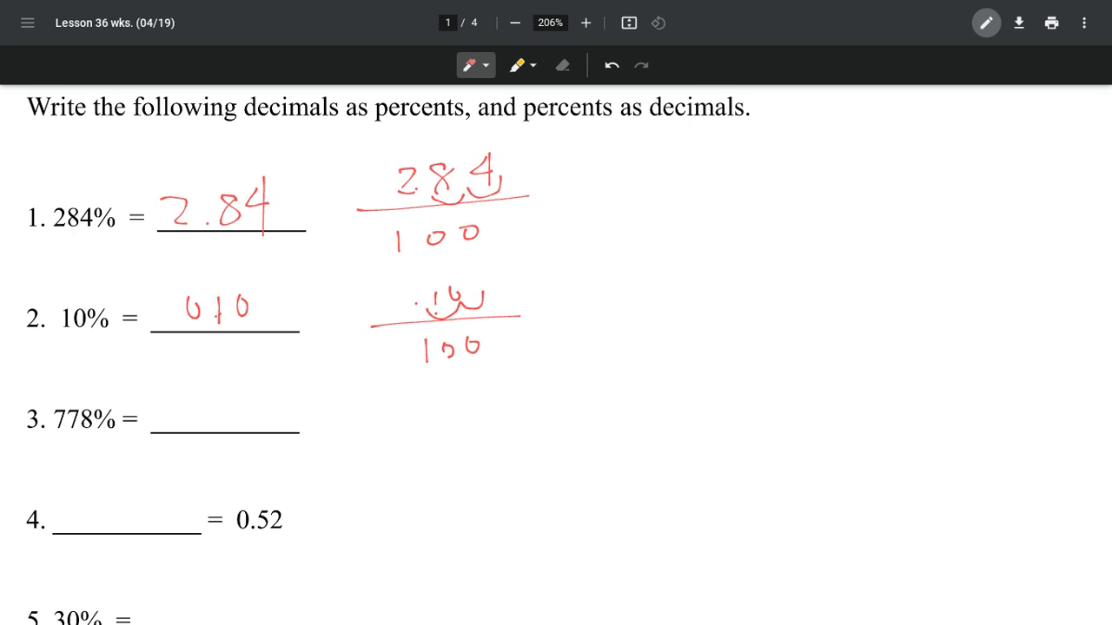
Step: Scroll to page 2 and write '* 1 m = 100 cm' beside the conversion instructions
scroll(556, 355, "down", 5)
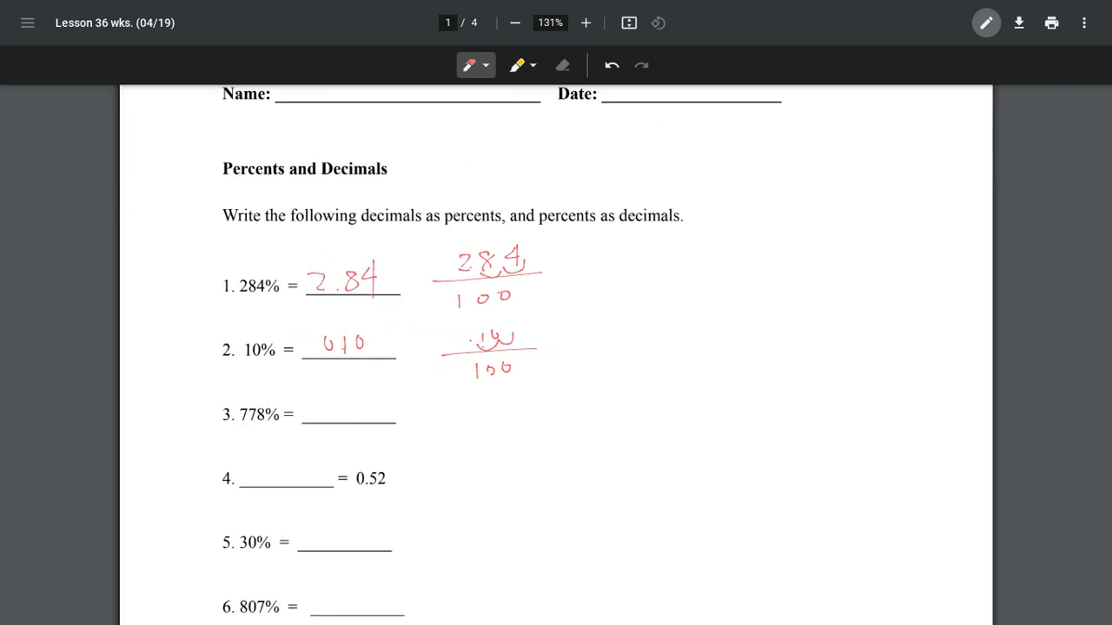
scroll(556, 355, "down", 1)
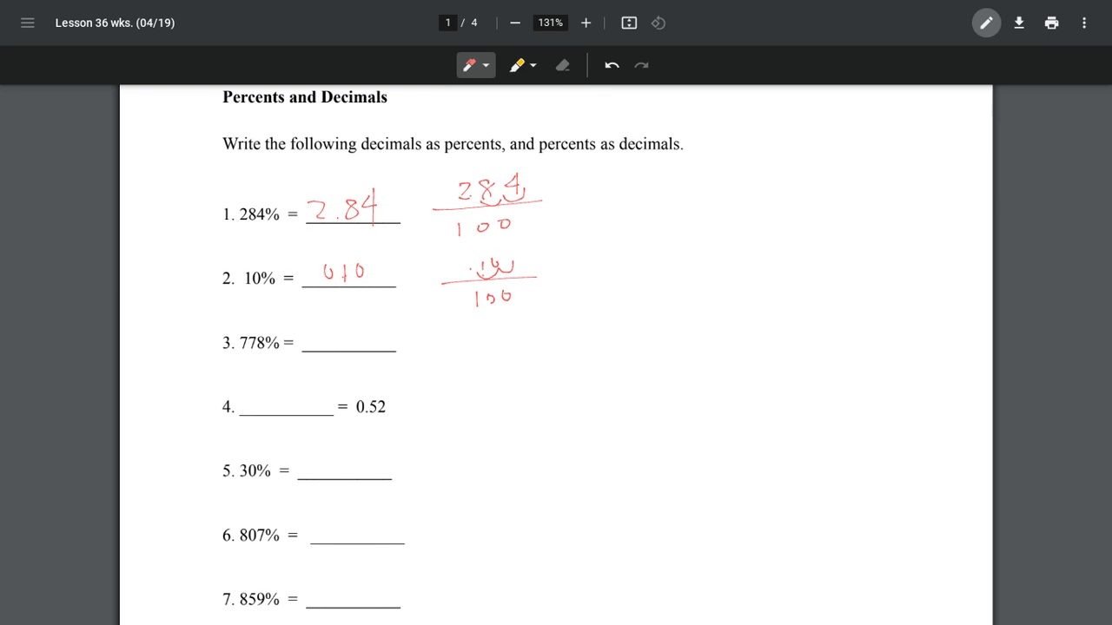
scroll(556, 354, "down", 3)
scroll(556, 355, "down", 6)
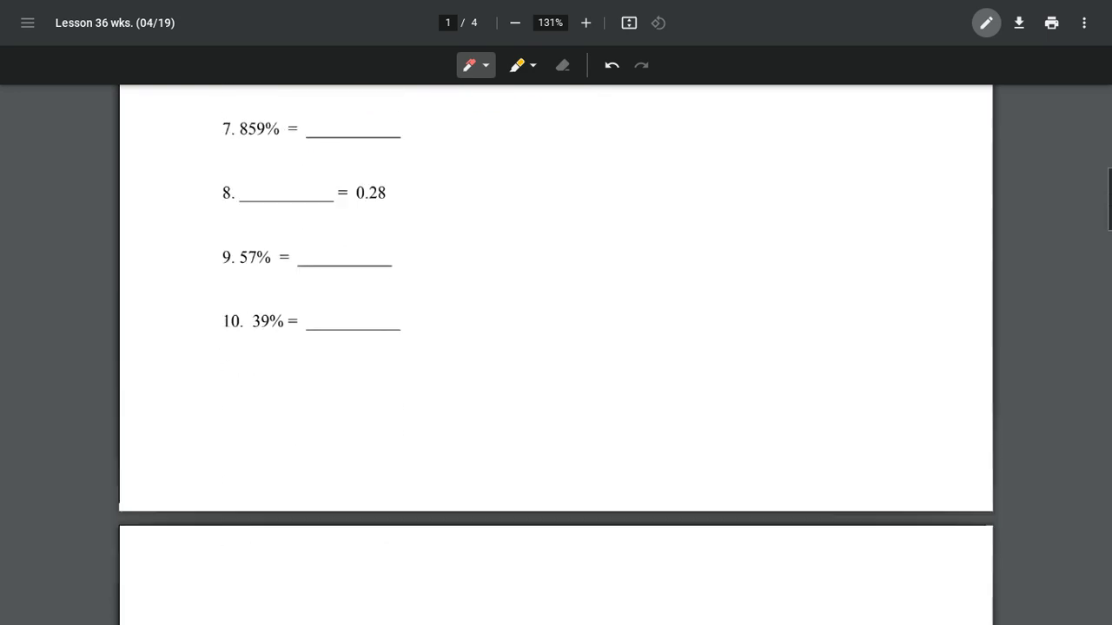
scroll(618, 582, "down", 5)
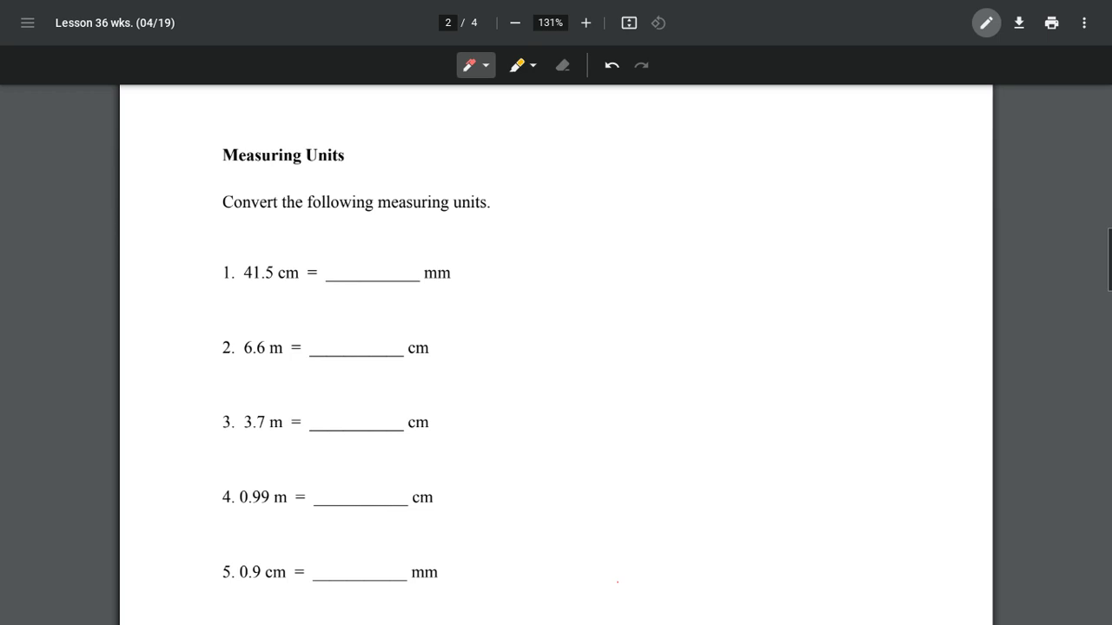
scroll(617, 582, "up", 3)
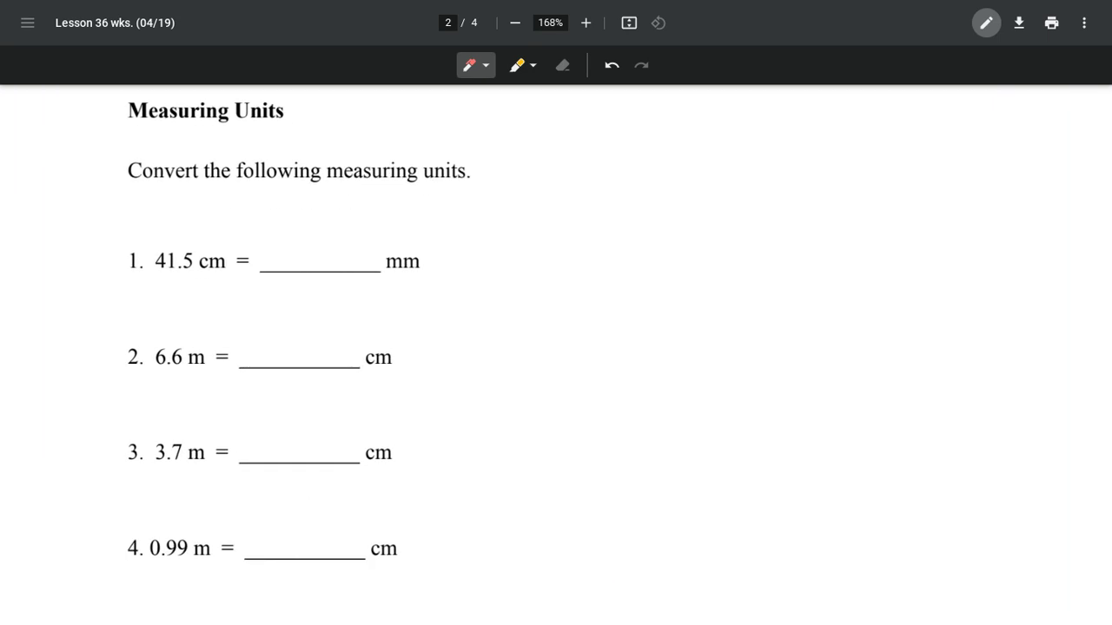
left_click_drag(563, 147, 594, 172)
left_click_drag(593, 149, 568, 173)
mouse_move(578, 128)
left_mouse_down()
mouse_move(583, 179)
mouse_move(600, 160)
mouse_move(642, 165)
mouse_move(671, 149)
mouse_move(707, 160)
mouse_move(752, 139)
mouse_move(757, 150)
left_mouse_up()
left_click(710, 162)
mouse_move(780, 127)
left_mouse_down()
mouse_move(782, 157)
mouse_move(831, 128)
mouse_move(886, 149)
mouse_move(929, 150)
left_mouse_up()
left_click(947, 145)
Step: Add the note '1 cm = 10 mm' with an arrow pointing at it
left_click(573, 245)
mouse_move(583, 252)
left_mouse_down()
mouse_move(593, 265)
mouse_move(605, 235)
mouse_move(596, 260)
left_mouse_up()
mouse_move(580, 248)
left_mouse_down()
mouse_move(660, 250)
mouse_move(728, 229)
mouse_move(737, 243)
left_mouse_up()
mouse_move(766, 224)
left_mouse_down()
mouse_move(782, 221)
mouse_move(779, 236)
left_mouse_up()
mouse_move(818, 210)
left_mouse_down()
mouse_move(818, 235)
mouse_move(857, 213)
mouse_move(912, 224)
mouse_move(945, 207)
mouse_move(963, 216)
left_mouse_up()
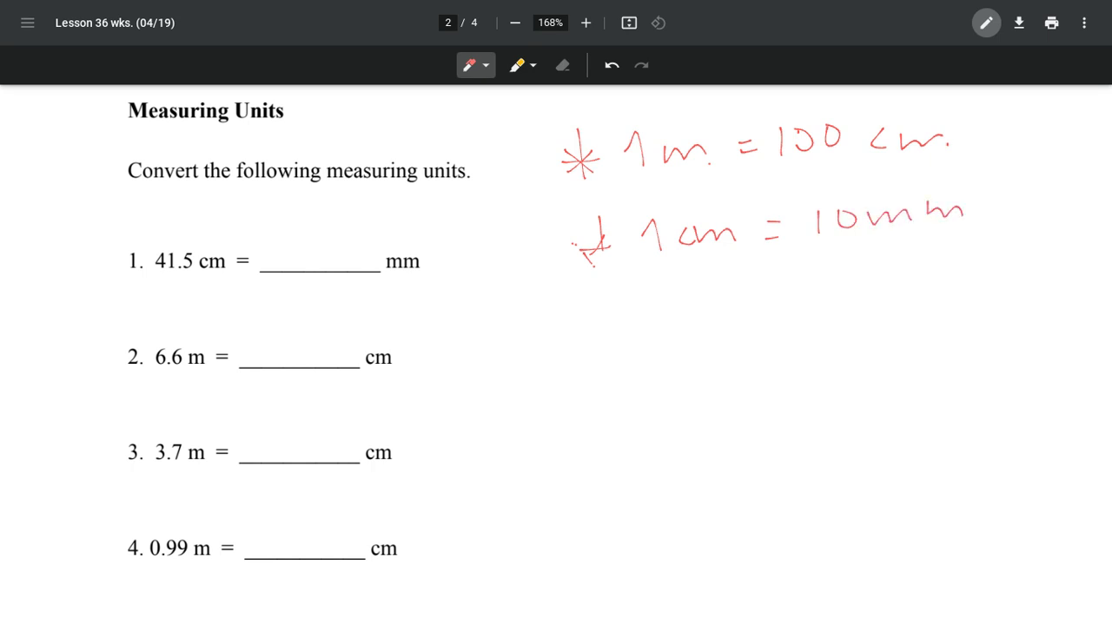
scroll(556, 347, "up", 1)
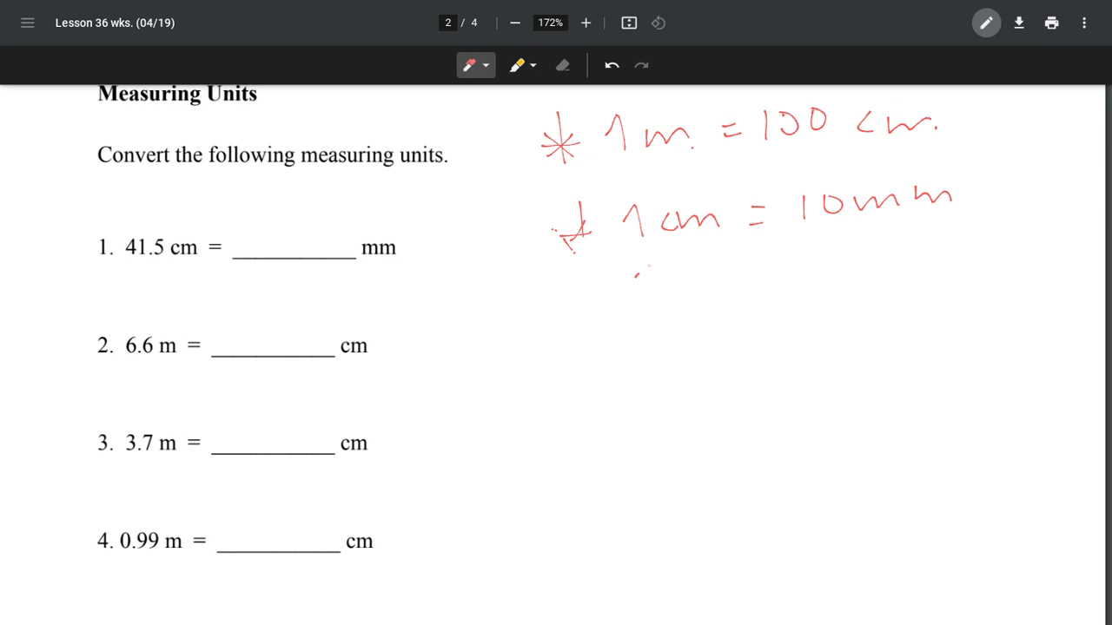
left_click_drag(657, 282, 628, 319)
Step: Write 41.5 cm and draw the crossing lines of a unit-conversion table
mouse_move(496, 401)
left_mouse_down()
mouse_move(509, 415)
mouse_move(505, 439)
mouse_move(526, 442)
left_mouse_up()
left_click_drag(589, 404, 571, 405)
mouse_move(572, 403)
left_mouse_down()
mouse_move(581, 428)
mouse_move(620, 424)
left_mouse_up()
mouse_move(624, 422)
left_mouse_down()
mouse_move(632, 412)
mouse_move(656, 429)
left_mouse_up()
left_click_drag(465, 472, 851, 431)
left_click_drag(667, 371, 679, 521)
mouse_move(807, 402)
left_mouse_down()
mouse_move(807, 415)
mouse_move(885, 413)
left_mouse_up()
scroll(556, 348, "down", 1)
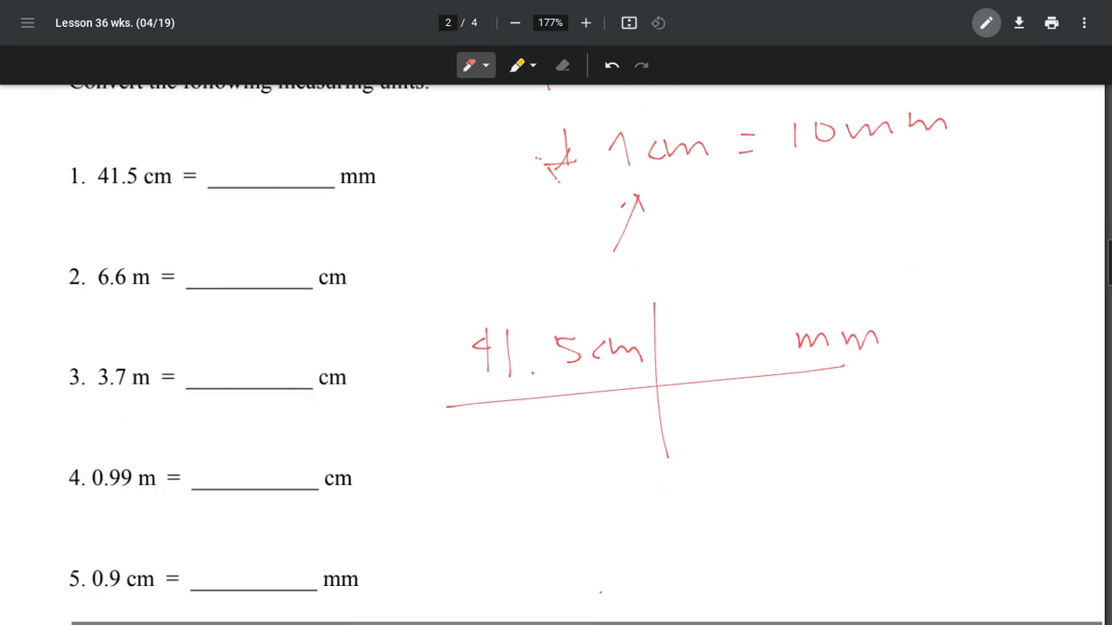
left_click_drag(601, 369, 656, 373)
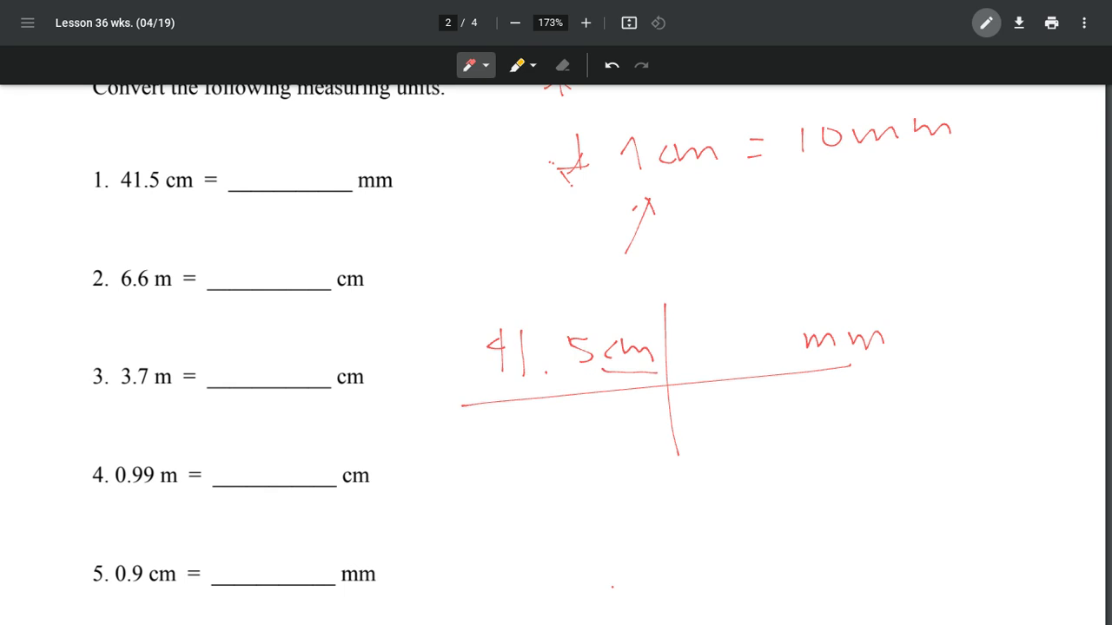
Step: Fill in 10 mm over 1 cm, cancel the cm units, and write 415 on problem 1
mouse_move(853, 428)
left_mouse_down()
mouse_move(844, 434)
mouse_move(856, 441)
mouse_move(886, 429)
mouse_move(894, 443)
left_mouse_up()
scroll(834, 564, "down", 2)
left_click_drag(766, 433, 772, 454)
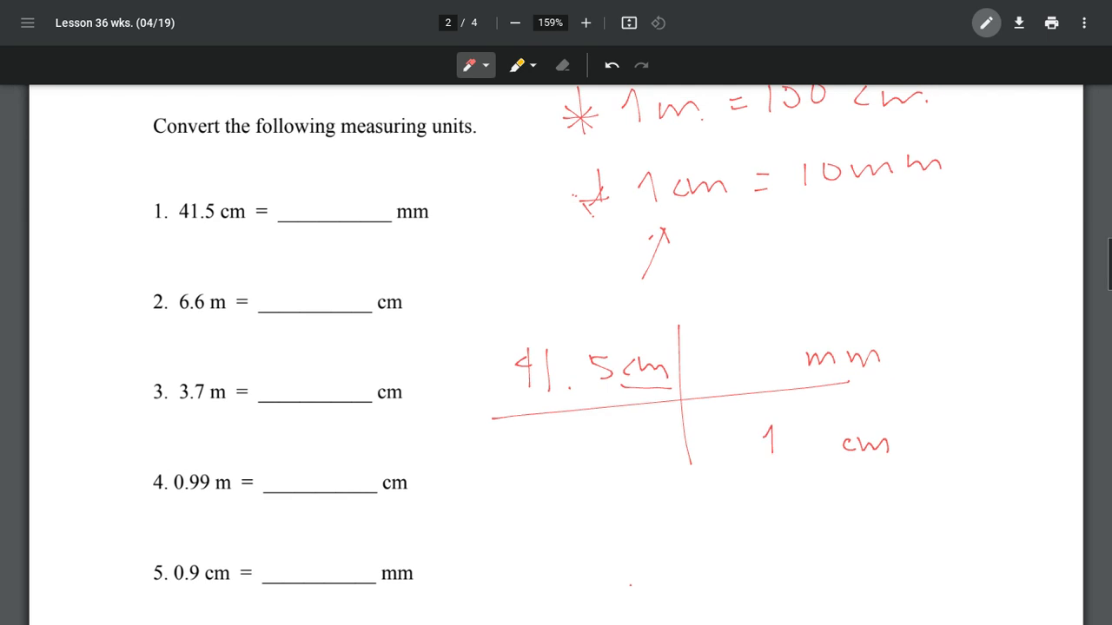
mouse_move(725, 349)
left_mouse_down()
mouse_move(727, 370)
mouse_move(755, 364)
left_mouse_up()
left_click_drag(666, 347, 632, 394)
left_click_drag(897, 422, 832, 475)
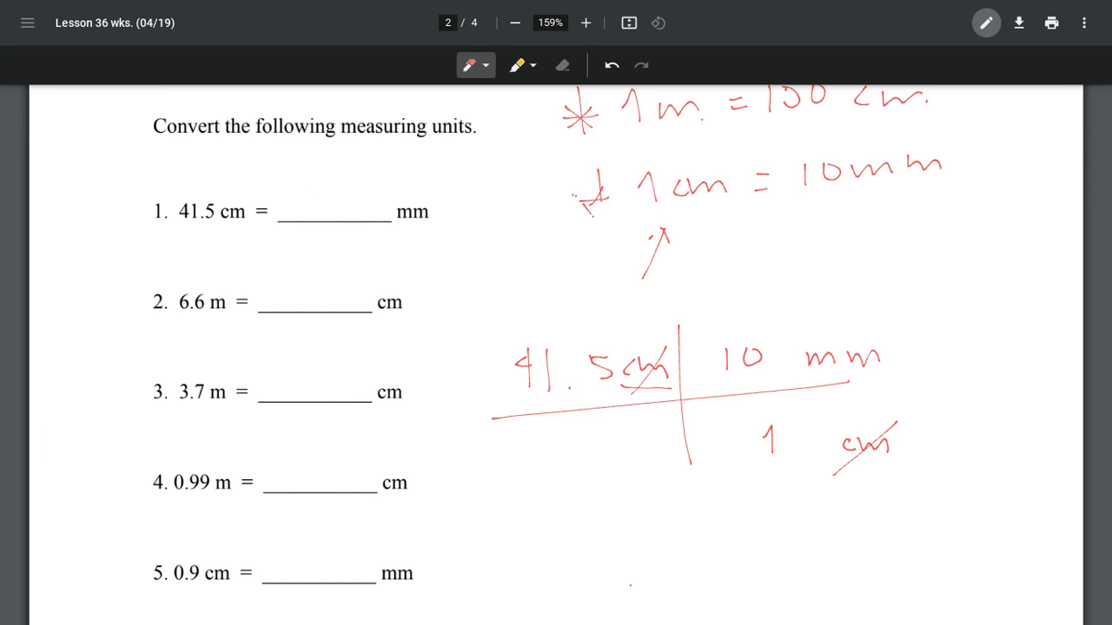
mouse_move(300, 188)
left_mouse_down()
mouse_move(314, 199)
mouse_move(302, 220)
mouse_move(351, 185)
mouse_move(337, 216)
left_mouse_up()
Step: Write 6.6 m and draw a second conversion table with cm over m
scroll(555, 347, "down", 1)
scroll(556, 347, "down", 1, "ctrl")
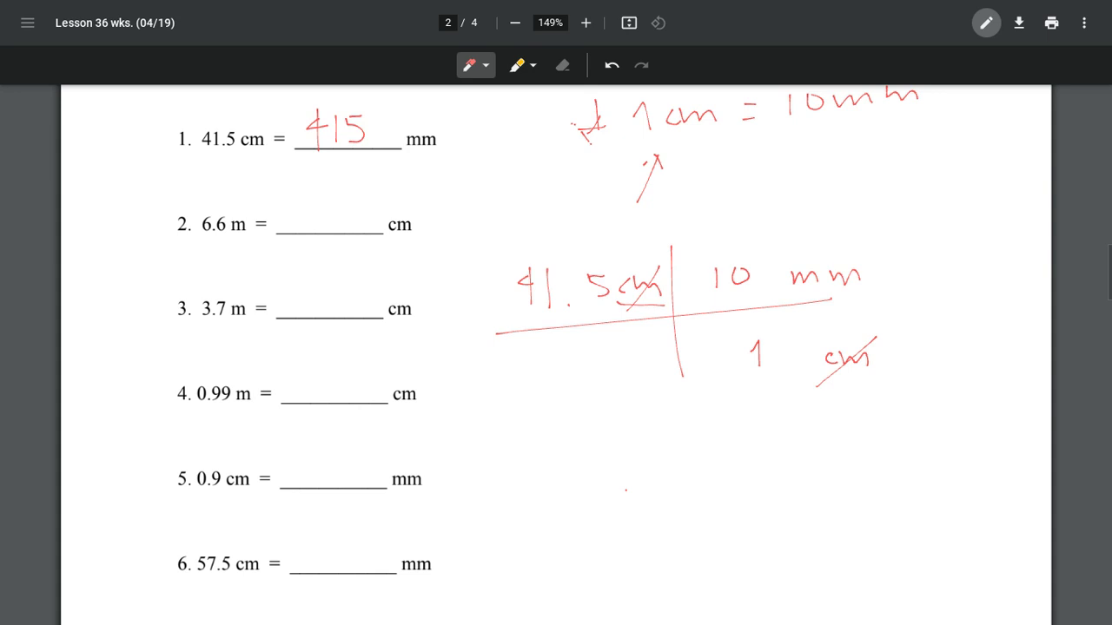
mouse_move(562, 426)
left_mouse_down()
mouse_move(554, 442)
mouse_move(648, 443)
left_mouse_up()
left_click_drag(516, 482, 854, 466)
left_click_drag(695, 432, 693, 539)
mouse_move(827, 446)
left_mouse_down()
mouse_move(820, 455)
mouse_move(862, 452)
left_mouse_up()
mouse_move(832, 521)
left_mouse_down()
mouse_move(843, 511)
mouse_move(867, 522)
left_mouse_up()
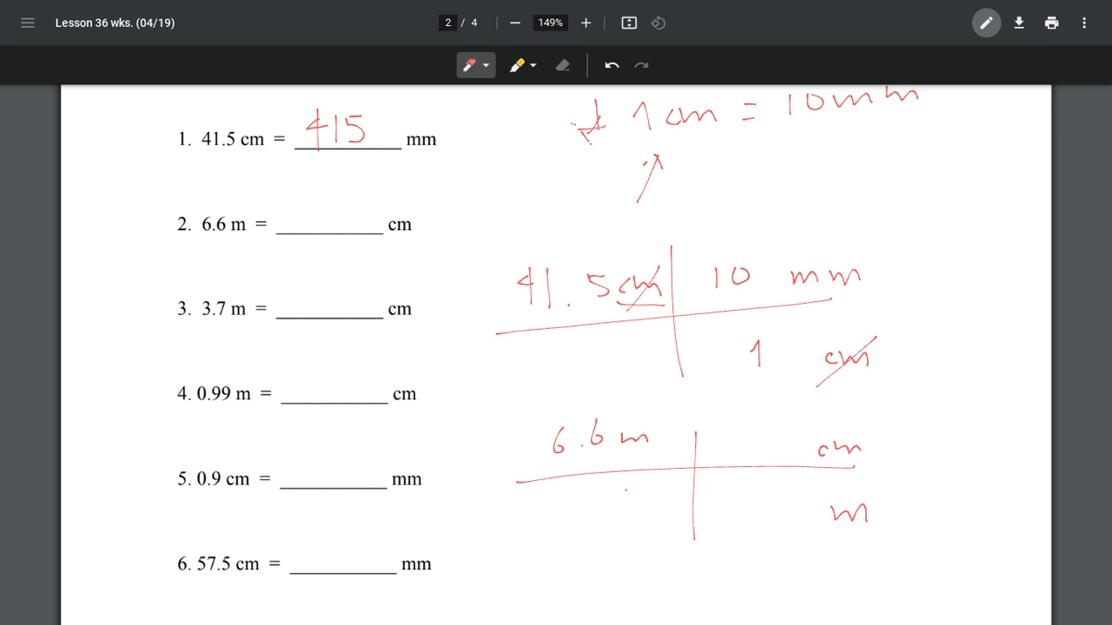
scroll(556, 347, "down", 1)
scroll(556, 348, "down", 2)
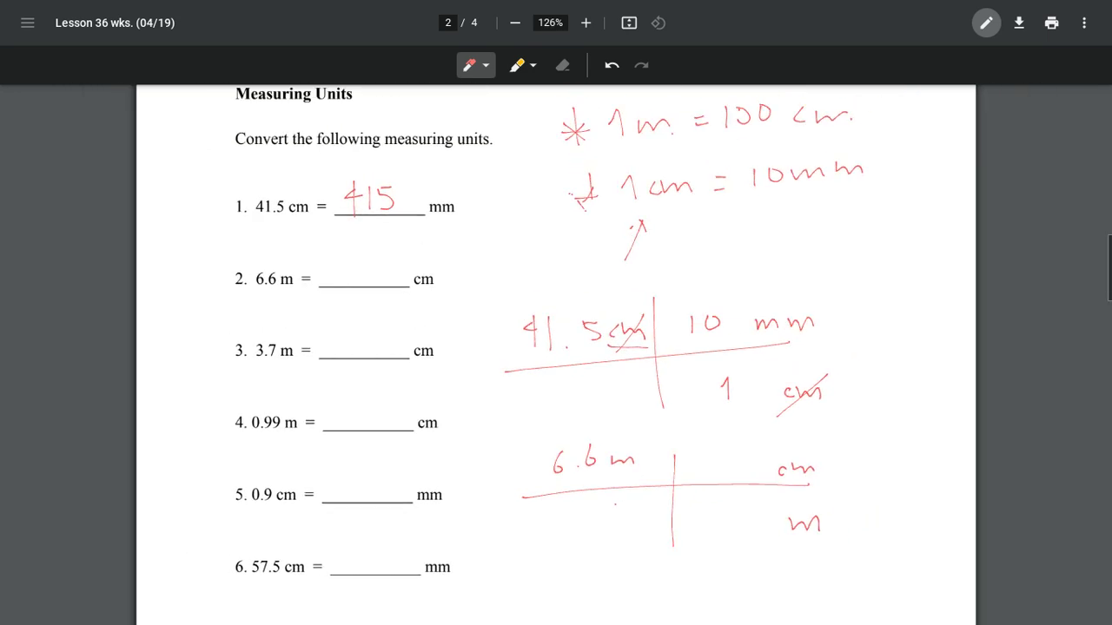
scroll(556, 347, "up", 2)
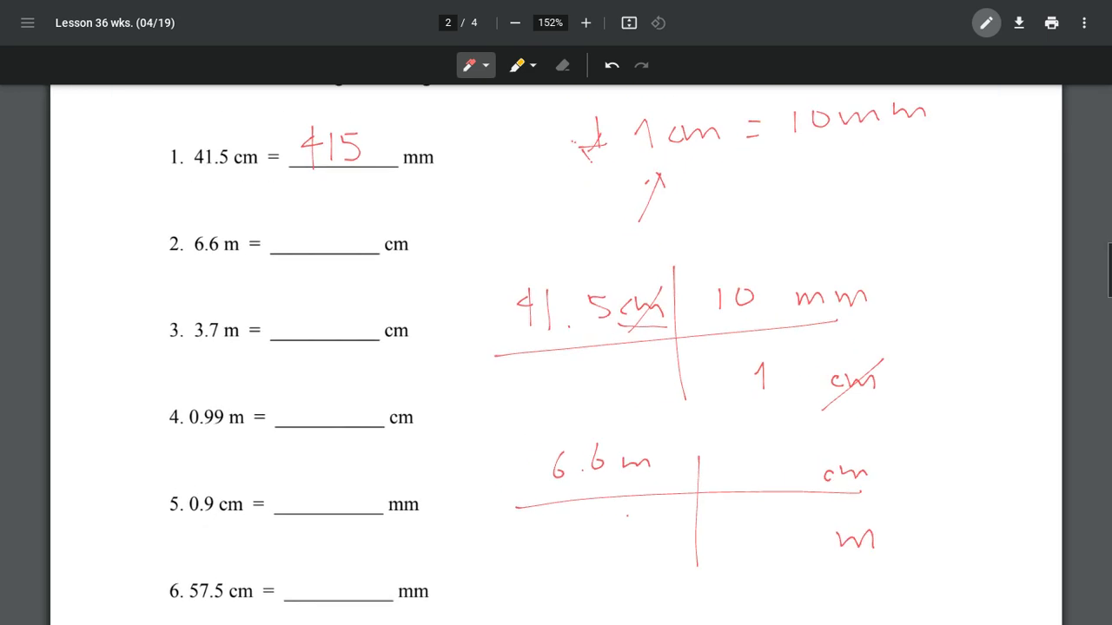
Step: Add 100 over 1, cancel the metres, shift the decimal, and write 660 on problem 2
left_click_drag(758, 531, 770, 560)
mouse_move(732, 450)
left_mouse_down()
mouse_move(734, 470)
mouse_move(780, 450)
left_mouse_up()
left_click_drag(641, 462, 661, 435)
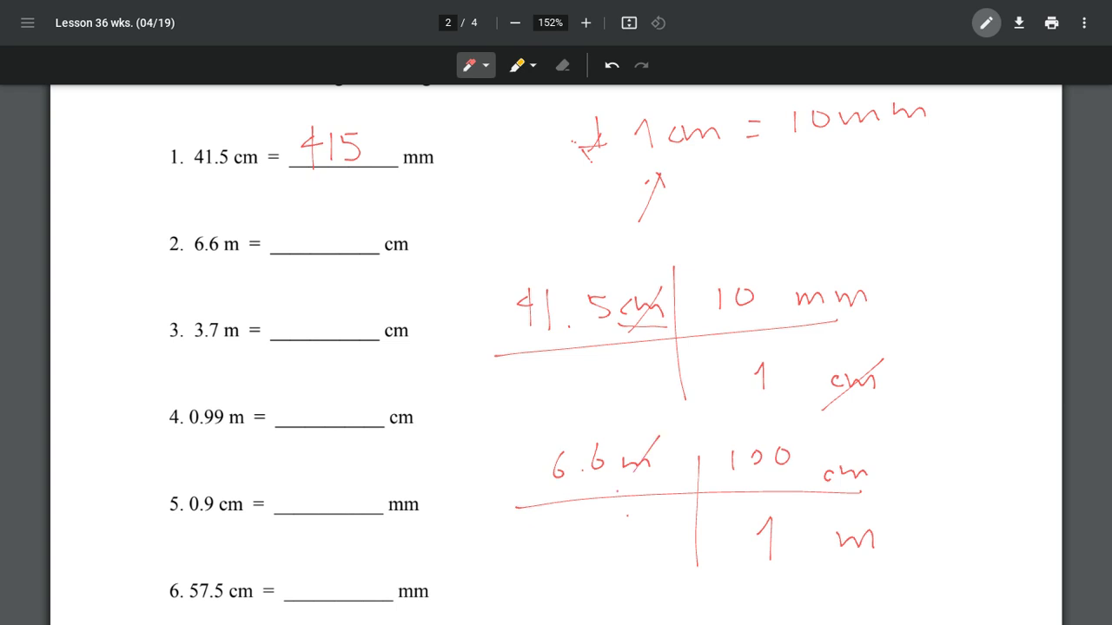
left_click_drag(829, 569, 884, 516)
left_click_drag(586, 473, 589, 485)
mouse_move(605, 470)
left_mouse_down()
mouse_move(612, 487)
mouse_move(643, 467)
left_mouse_up()
mouse_move(313, 229)
left_mouse_down()
mouse_move(307, 247)
mouse_move(344, 247)
mouse_move(349, 224)
left_mouse_up()
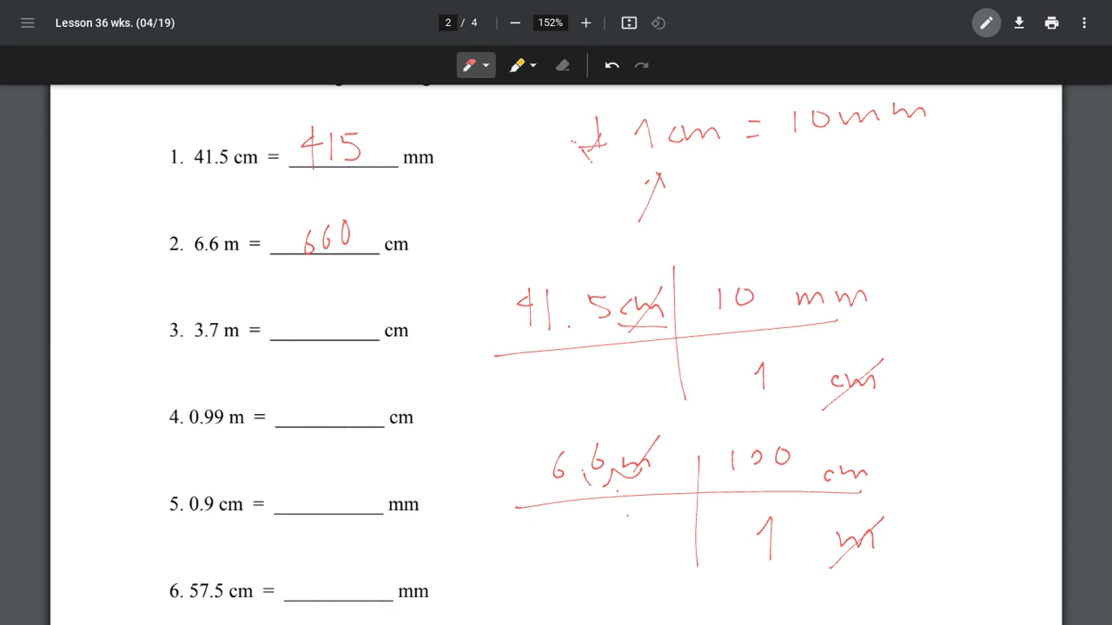
Step: Scroll to page 3 and write '* A = πr²' next to 'Calculate the area of the circle.'
scroll(556, 348, "down", 5)
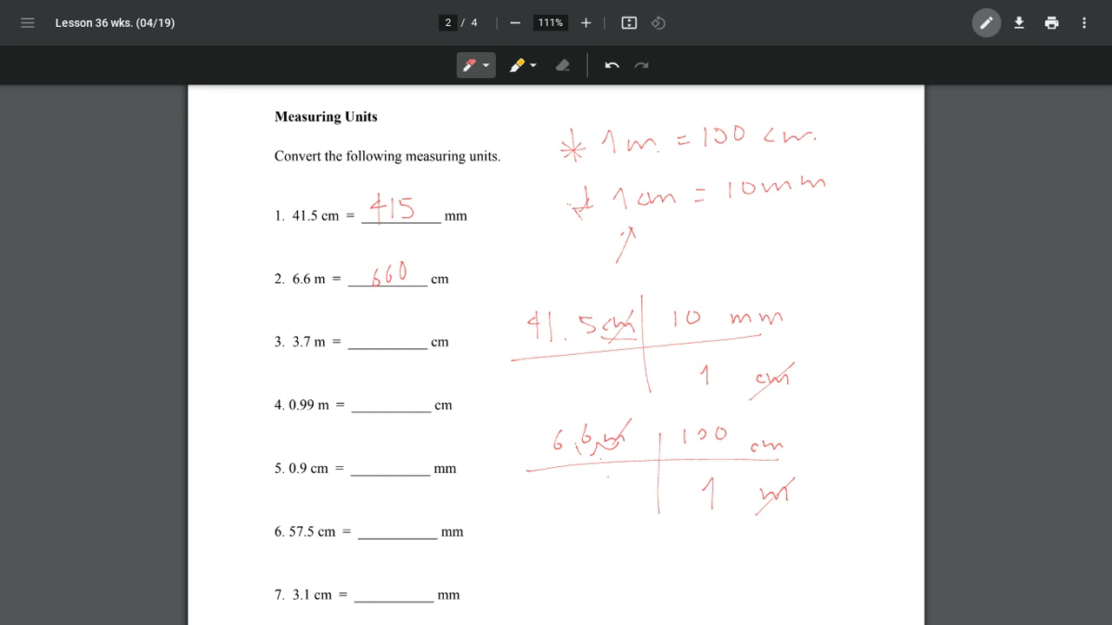
scroll(556, 347, "down", 3)
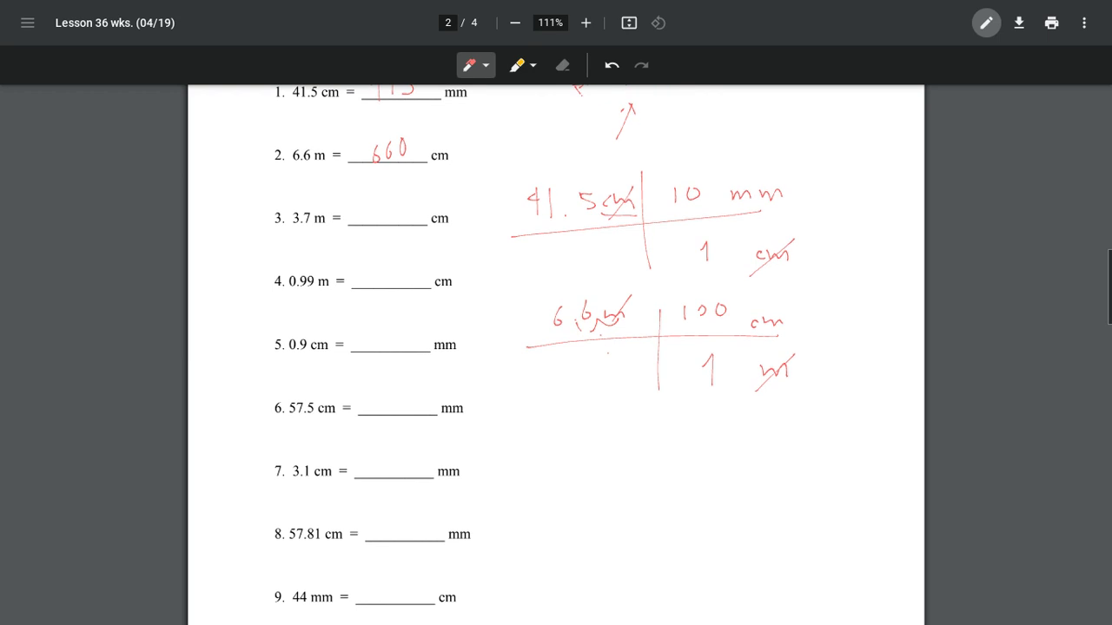
scroll(556, 348, "down", 5)
scroll(556, 348, "down", 4)
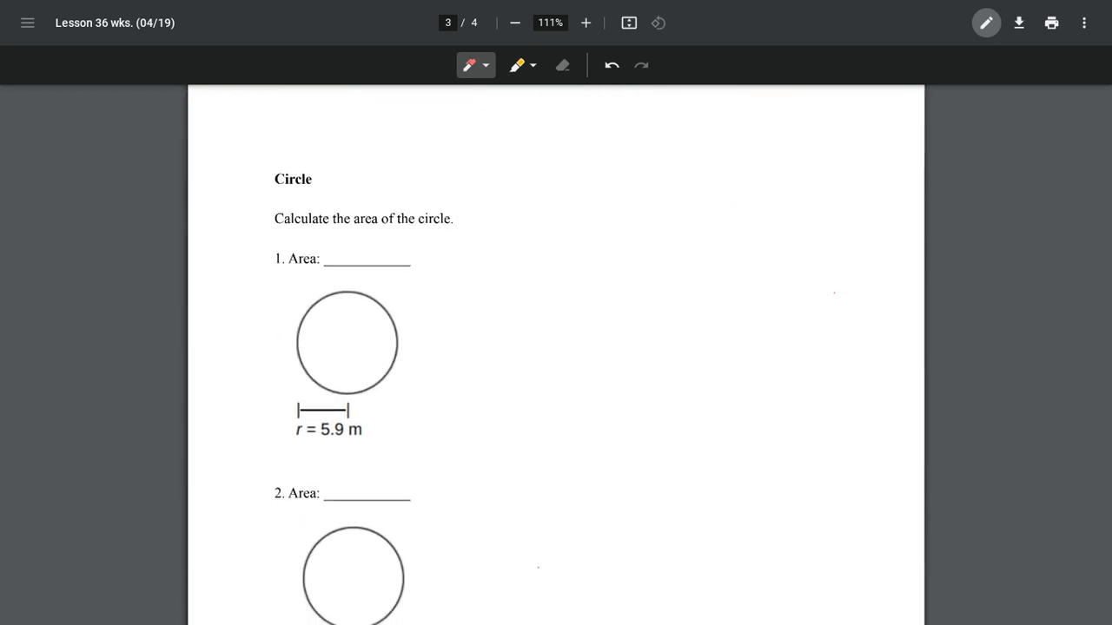
scroll(556, 347, "up", 4, "ctrl")
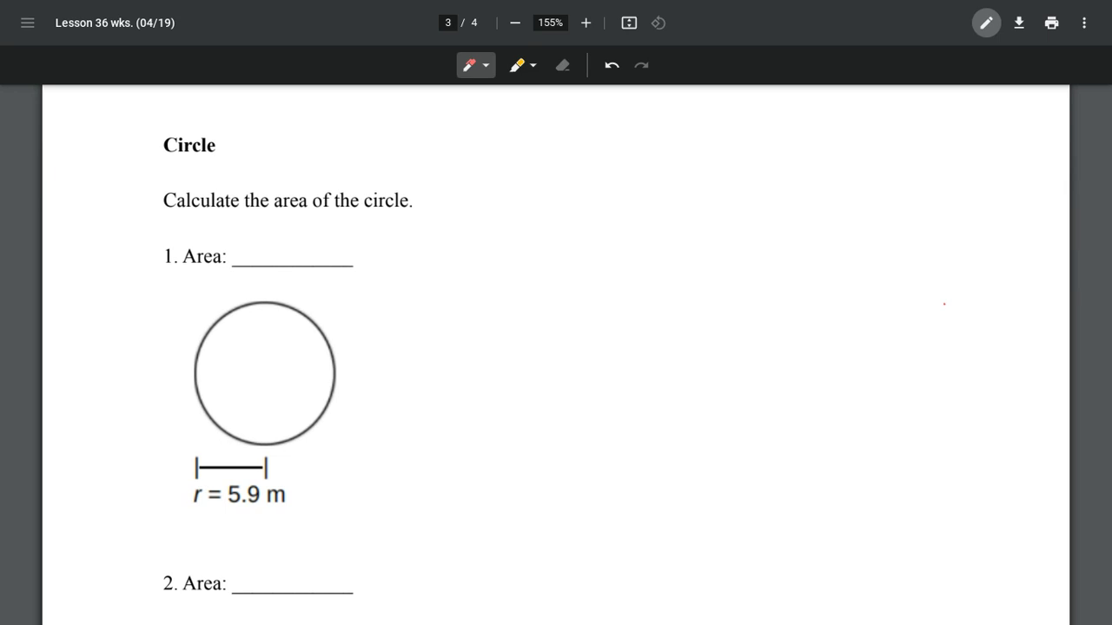
left_click_drag(540, 171, 568, 192)
mouse_move(563, 165)
left_mouse_down()
mouse_move(548, 202)
mouse_move(571, 178)
mouse_move(615, 209)
left_mouse_up()
mouse_move(617, 160)
left_mouse_down()
mouse_move(639, 208)
mouse_move(630, 191)
left_mouse_up()
mouse_move(663, 179)
left_mouse_down()
mouse_move(682, 178)
mouse_move(683, 193)
mouse_move(756, 170)
mouse_move(735, 195)
mouse_move(751, 197)
left_mouse_up()
mouse_move(768, 179)
left_mouse_down()
mouse_move(773, 192)
mouse_move(817, 165)
left_mouse_up()
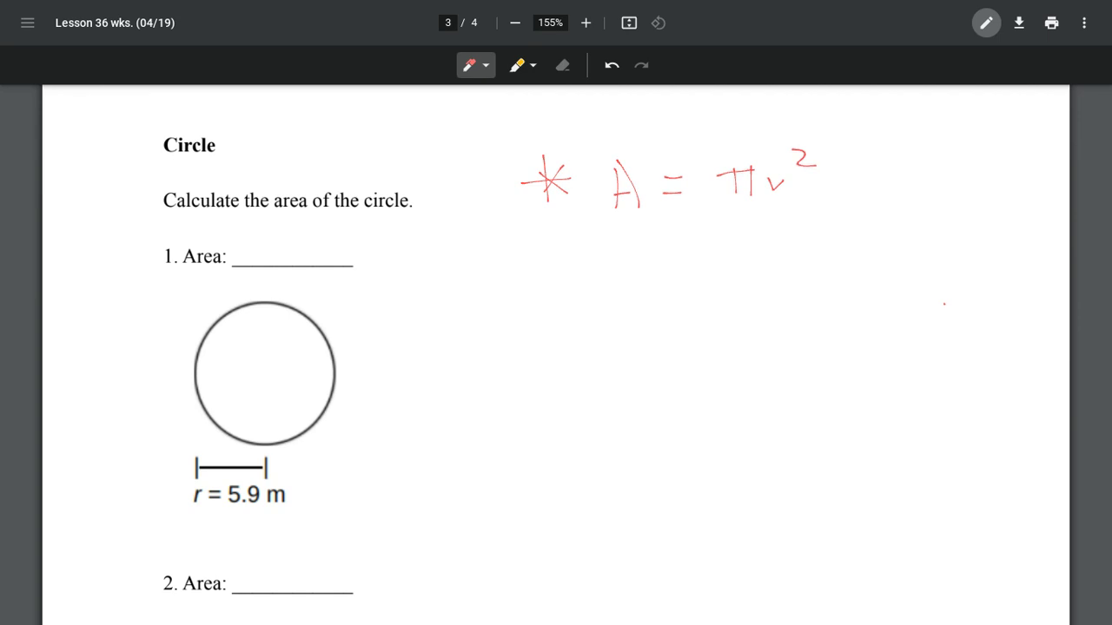
scroll(556, 348, "up", 1)
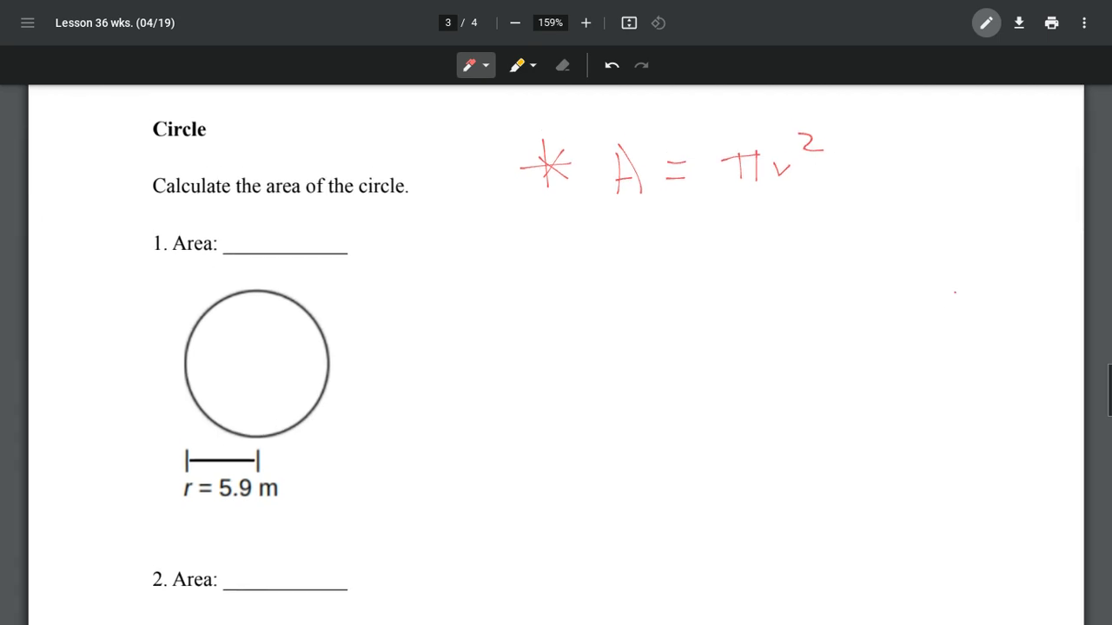
Step: Underline r = 5.9 m and write '= (3.14)(5.9)²' below the formula
left_click_drag(173, 502, 275, 495)
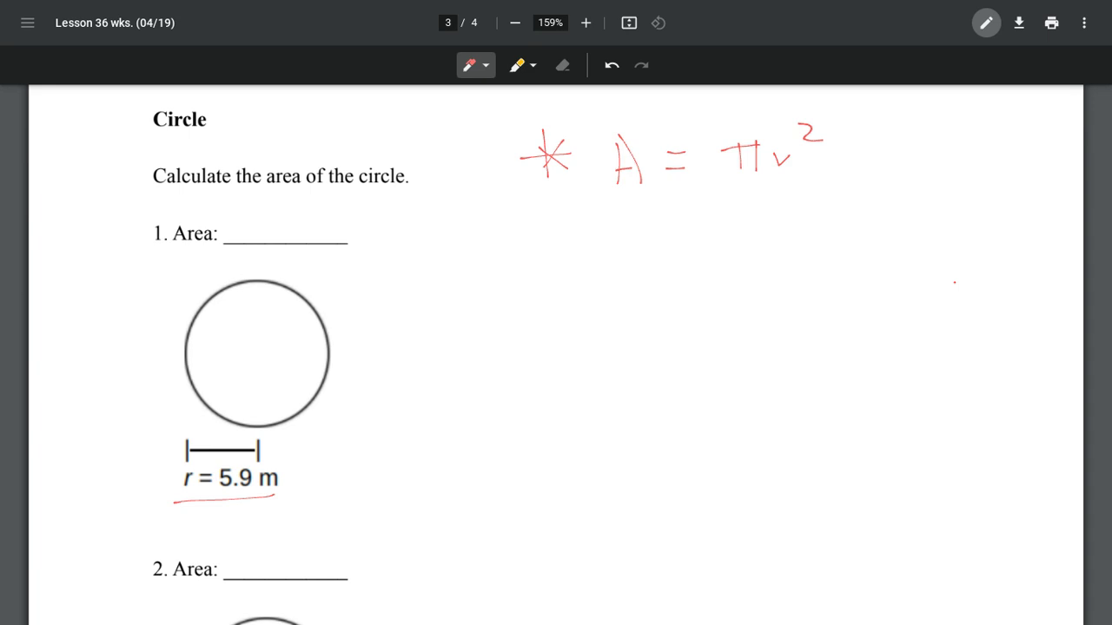
left_click_drag(654, 280, 671, 279)
left_click_drag(662, 294, 680, 294)
mouse_move(712, 259)
left_mouse_down()
mouse_move(710, 293)
mouse_move(769, 285)
left_mouse_up()
left_click(758, 285)
left_click_drag(794, 248, 794, 281)
left_click_drag(814, 251, 815, 281)
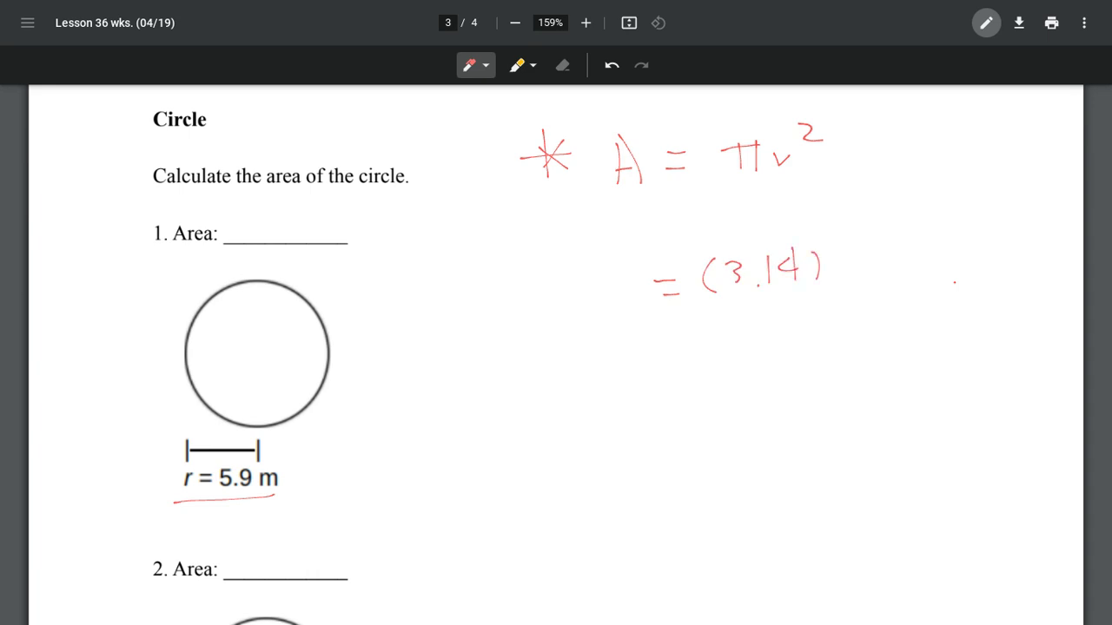
mouse_move(849, 249)
left_mouse_down()
mouse_move(841, 274)
mouse_move(865, 260)
mouse_move(864, 273)
left_mouse_up()
left_click(896, 263)
mouse_move(923, 246)
left_mouse_down()
mouse_move(921, 271)
mouse_move(942, 275)
left_mouse_up()
left_click_drag(971, 215, 983, 229)
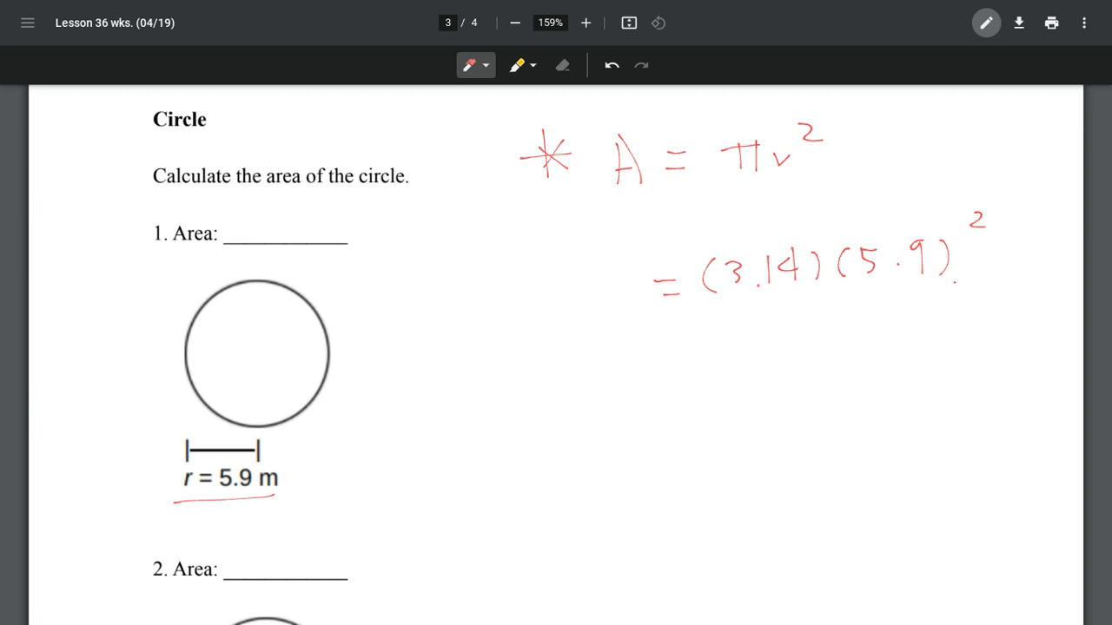
Step: Stack 5.9 × 5.9 with a line, erase the decimal points, and return to the red pen
mouse_move(481, 334)
left_mouse_down()
mouse_move(461, 337)
mouse_move(469, 362)
left_mouse_up()
left_click(497, 355)
mouse_move(533, 335)
left_mouse_down()
mouse_move(521, 341)
mouse_move(530, 371)
left_mouse_up()
left_click_drag(395, 402, 420, 416)
left_click_drag(429, 397, 413, 422)
left_click_drag(473, 394, 456, 396)
left_click_drag(456, 396, 458, 422)
left_click(497, 404)
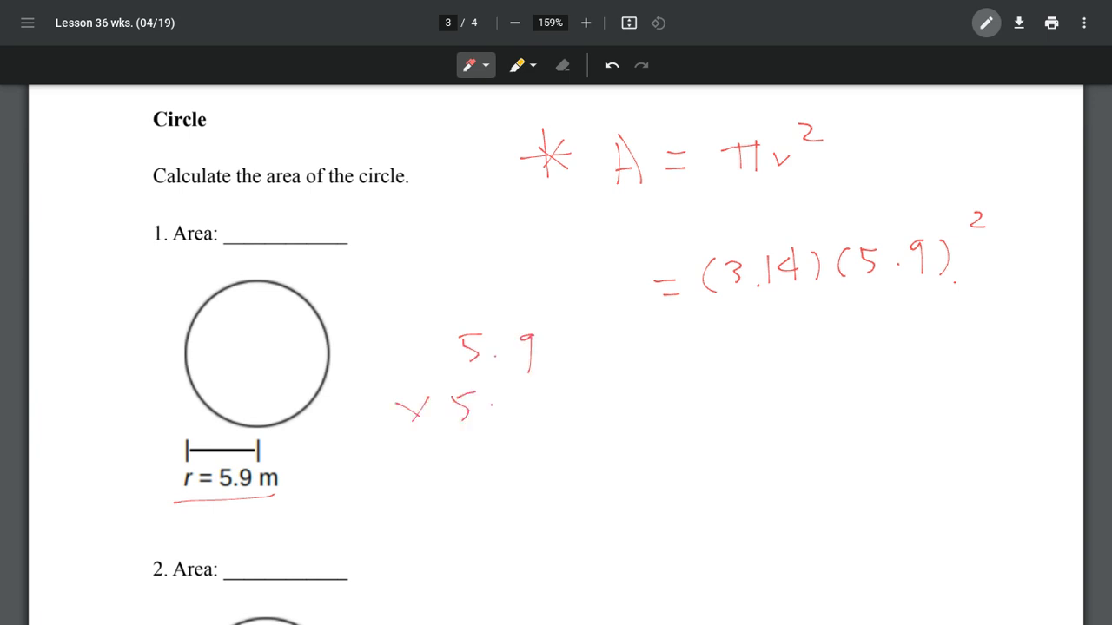
left_click_drag(536, 385, 522, 396)
left_click_drag(522, 395, 528, 428)
left_click_drag(386, 441, 614, 420)
left_click(562, 65)
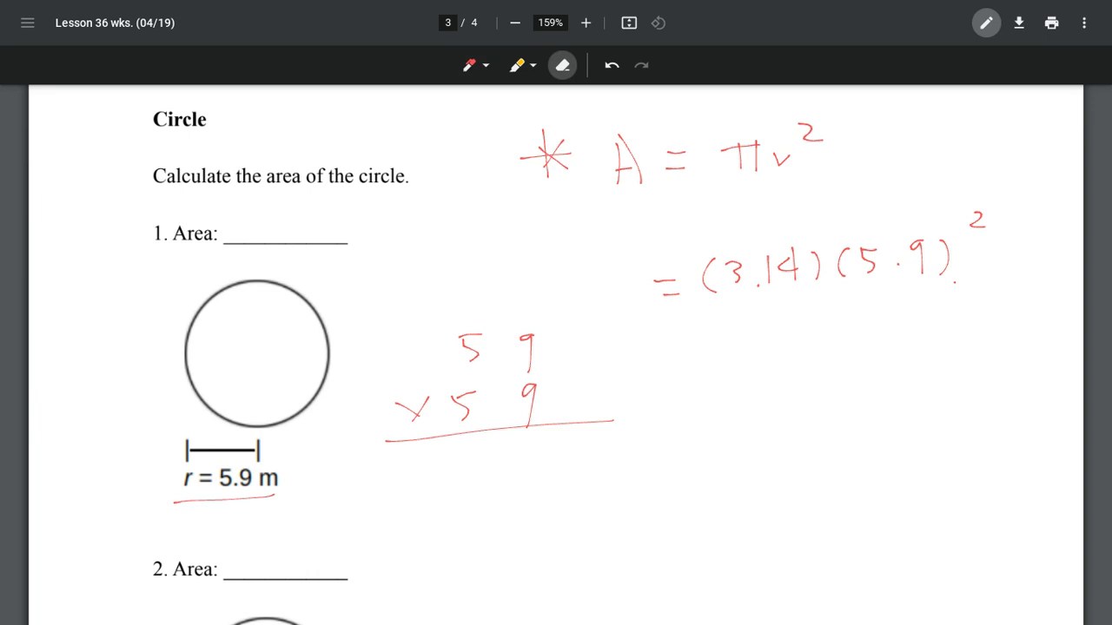
left_click(470, 65)
scroll(565, 608, "up", 3)
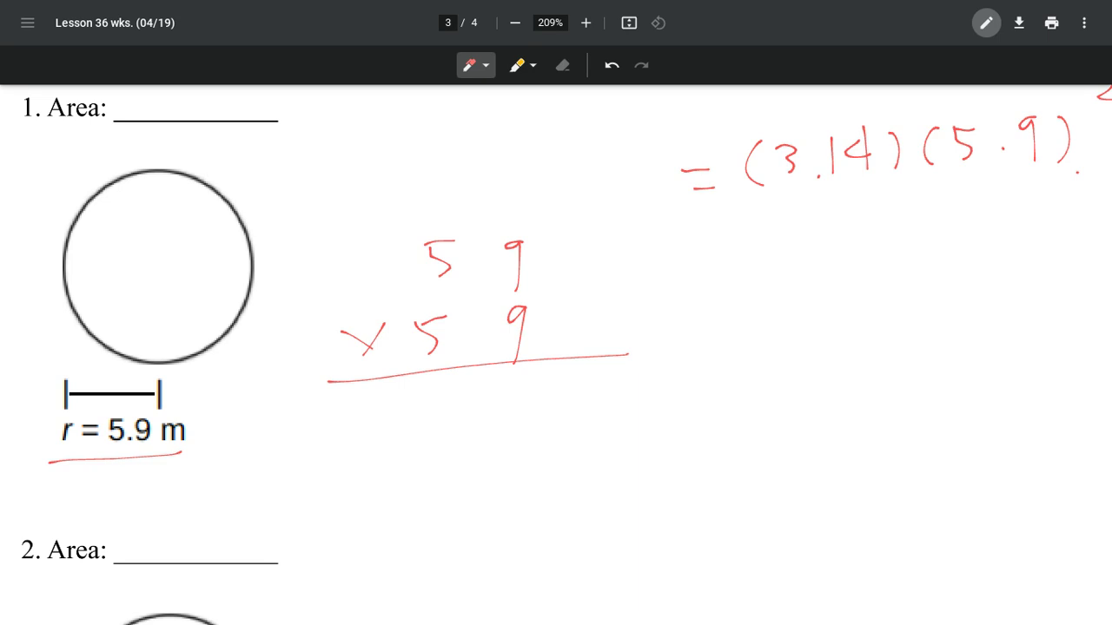
Step: Write the partial products 531 and 295 under 59 × 59
mouse_move(441, 198)
left_mouse_down()
mouse_move(432, 216)
mouse_move(440, 198)
left_mouse_up()
left_click_drag(538, 392, 535, 428)
left_click_drag(386, 409, 375, 436)
mouse_move(442, 401)
left_mouse_down()
mouse_move(454, 417)
mouse_move(444, 431)
left_mouse_up()
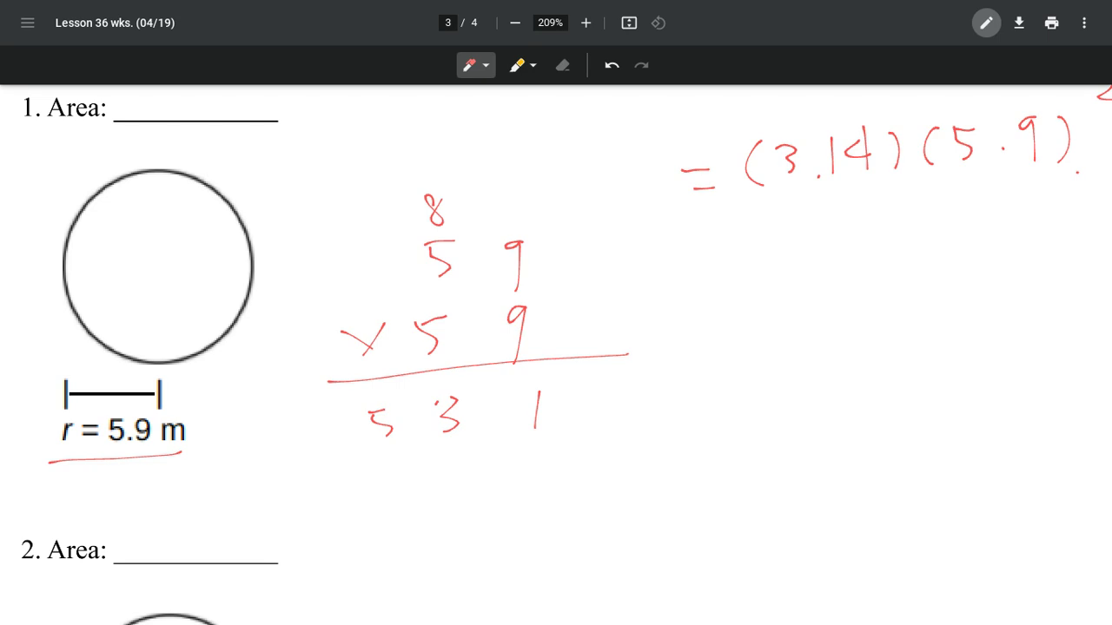
mouse_move(426, 186)
left_mouse_down()
mouse_move(439, 201)
mouse_move(436, 223)
left_mouse_up()
mouse_move(462, 467)
left_mouse_down()
mouse_move(452, 470)
mouse_move(461, 499)
left_mouse_up()
left_click_drag(319, 469, 347, 491)
left_click_drag(394, 464, 391, 502)
Step: Add the partial products to 3481 and mark two decimal places for 34.81
left_click_drag(257, 534, 608, 488)
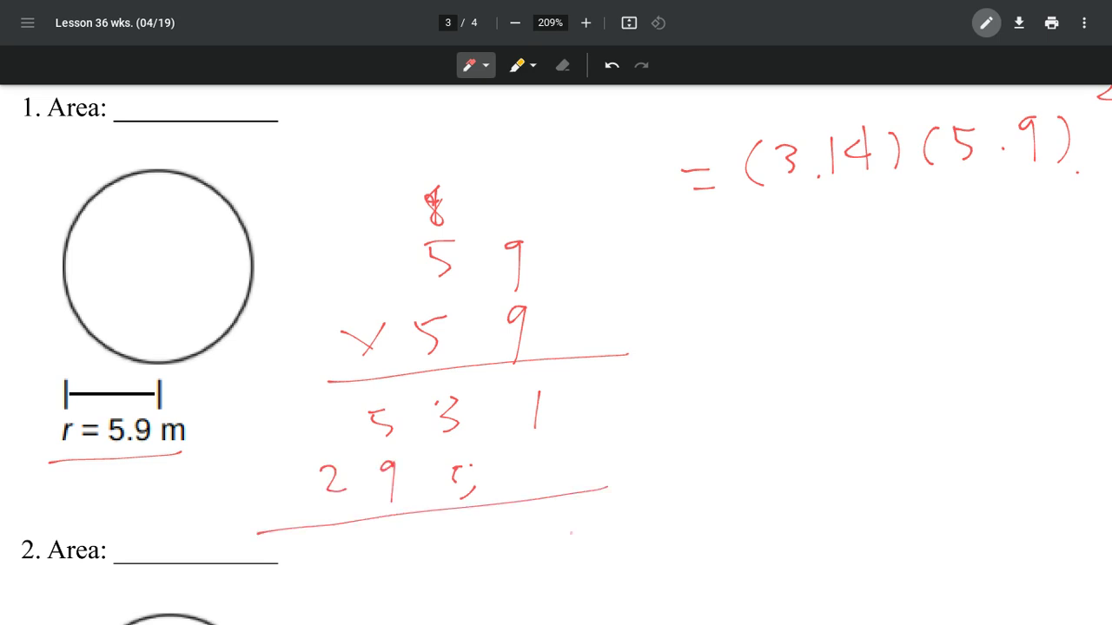
mouse_move(570, 532)
left_mouse_down()
mouse_move(568, 569)
mouse_move(488, 566)
mouse_move(504, 555)
left_mouse_up()
mouse_move(419, 545)
left_mouse_down()
mouse_move(414, 569)
mouse_move(435, 566)
left_mouse_up()
left_click_drag(425, 542, 426, 582)
mouse_move(344, 547)
left_mouse_down()
mouse_move(373, 563)
mouse_move(359, 574)
left_mouse_up()
scroll(556, 347, "up", 1)
left_click_drag(578, 516, 462, 550)
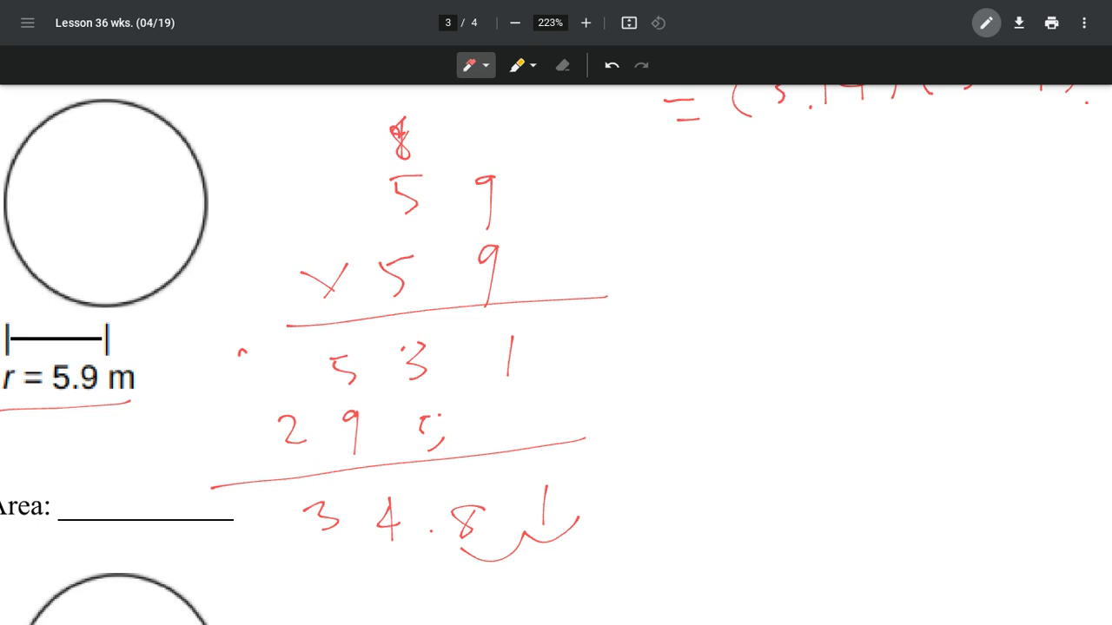
scroll(556, 348, "down", 2)
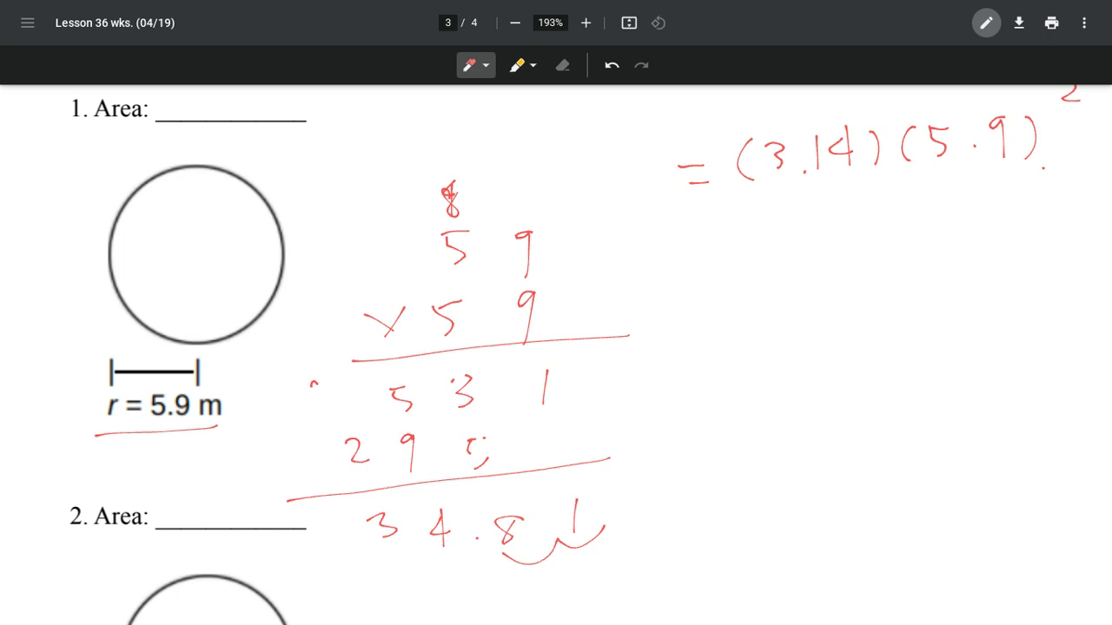
Step: Write 3481 × 314 in red pen and underline the setup
left_click_drag(745, 292, 749, 320)
mouse_move(794, 279)
left_mouse_down()
mouse_move(781, 296)
mouse_move(801, 295)
mouse_move(798, 322)
left_mouse_up()
mouse_move(864, 280)
left_mouse_down()
mouse_move(853, 297)
mouse_move(862, 288)
mouse_move(888, 302)
left_mouse_up()
left_click_drag(686, 351, 707, 369)
left_click_drag(706, 351, 689, 368)
left_click_drag(796, 349, 798, 378)
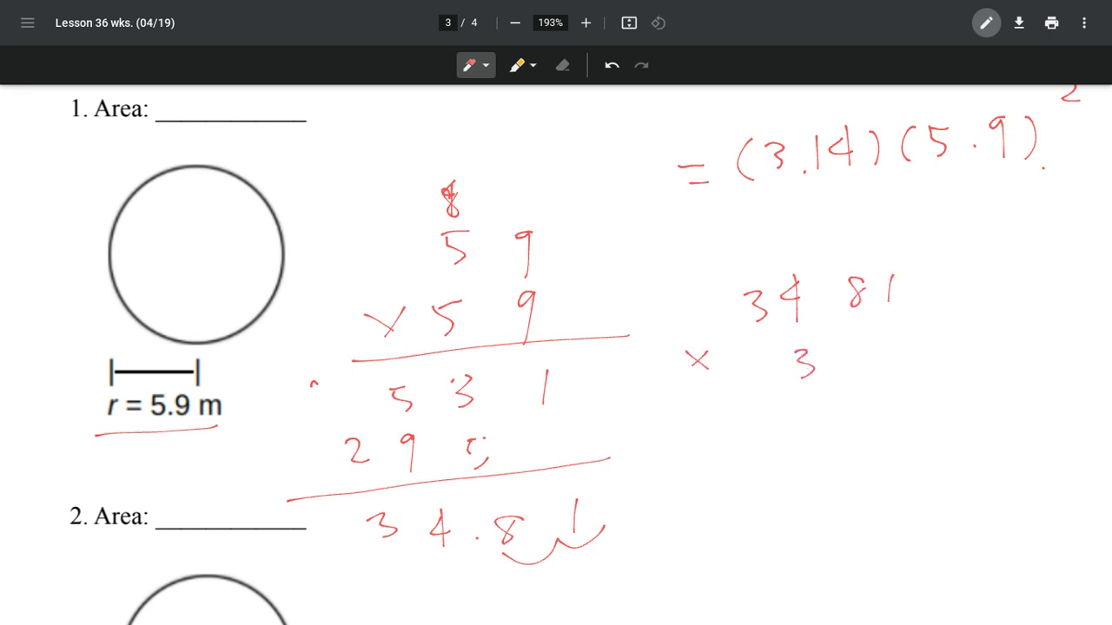
left_click_drag(864, 345, 862, 374)
mouse_move(888, 338)
left_mouse_down()
mouse_move(883, 351)
mouse_move(906, 351)
left_mouse_up()
left_click_drag(893, 342, 894, 377)
left_click_drag(663, 412, 983, 376)
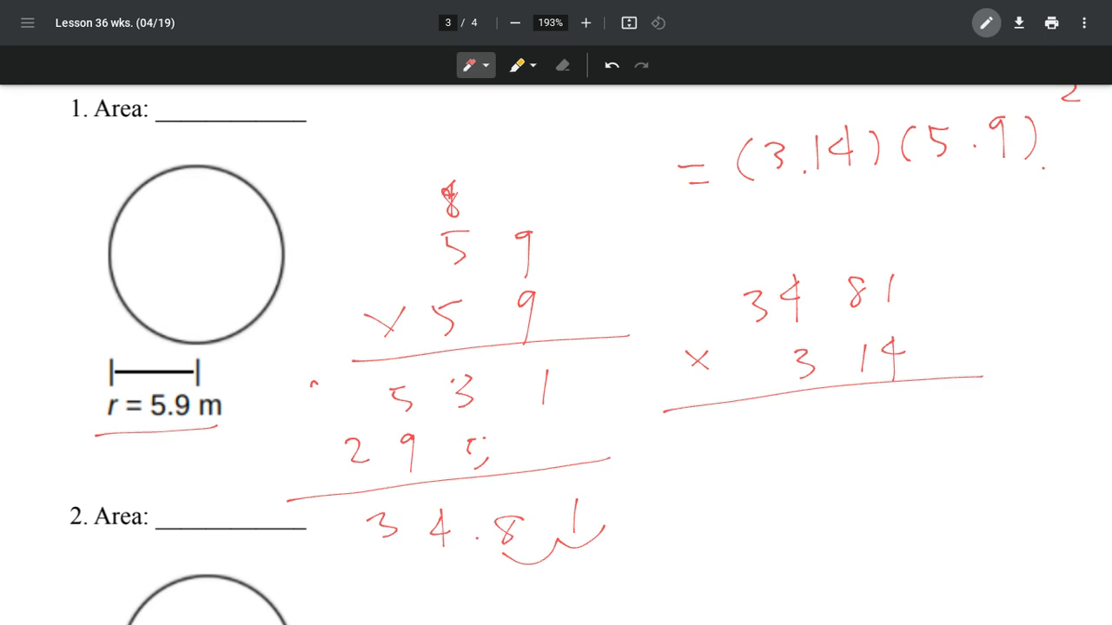
Step: Write the first partial product 13924 under the setup
scroll(1062, 574, "up", 3, "ctrl")
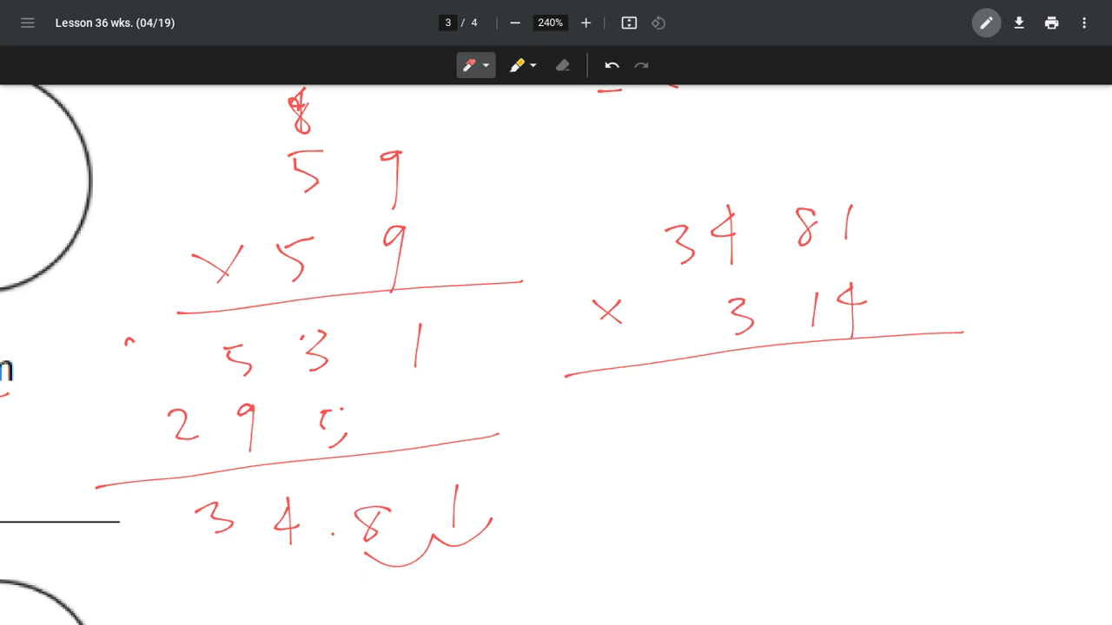
mouse_move(895, 365)
left_mouse_down()
mouse_move(885, 377)
mouse_move(916, 377)
left_mouse_up()
left_click_drag(904, 352, 904, 397)
left_click_drag(819, 370, 853, 392)
mouse_move(768, 366)
left_mouse_down()
mouse_move(754, 379)
mouse_move(769, 395)
left_mouse_up()
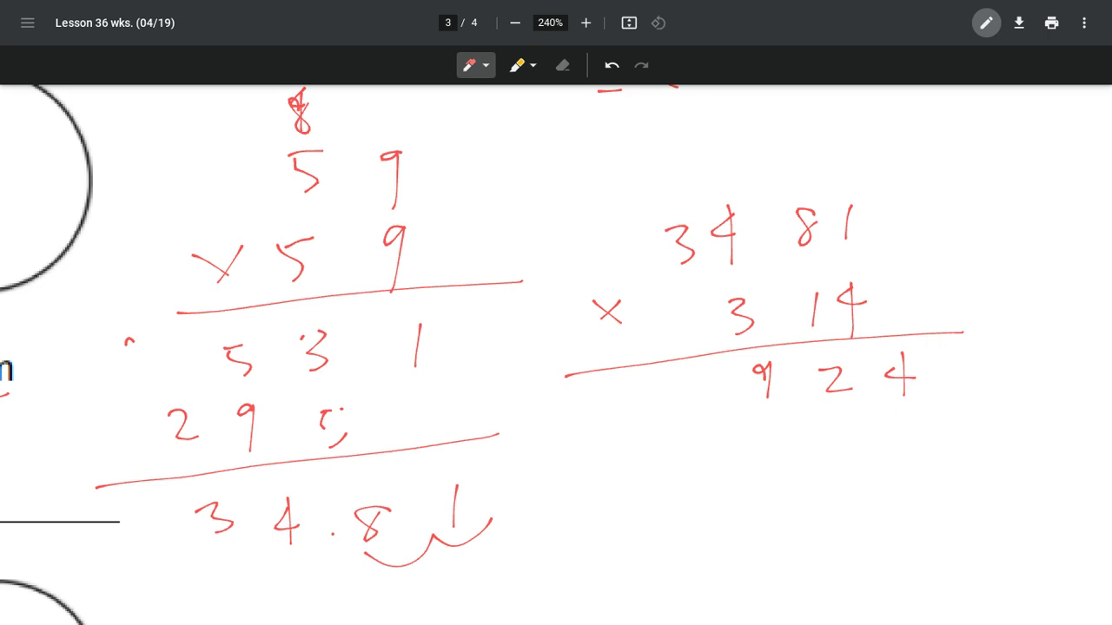
left_click_drag(665, 376, 666, 402)
mouse_move(697, 372)
left_mouse_down()
mouse_move(719, 377)
mouse_move(708, 406)
left_mouse_up()
Step: Add the partial products 3481 and 10443 and underline all three rows
mouse_move(840, 422)
left_mouse_down()
mouse_move(840, 443)
mouse_move(768, 467)
mouse_move(775, 445)
mouse_move(734, 453)
mouse_move(721, 476)
left_mouse_up()
mouse_move(648, 443)
left_mouse_down()
mouse_move(662, 457)
mouse_move(653, 475)
left_mouse_up()
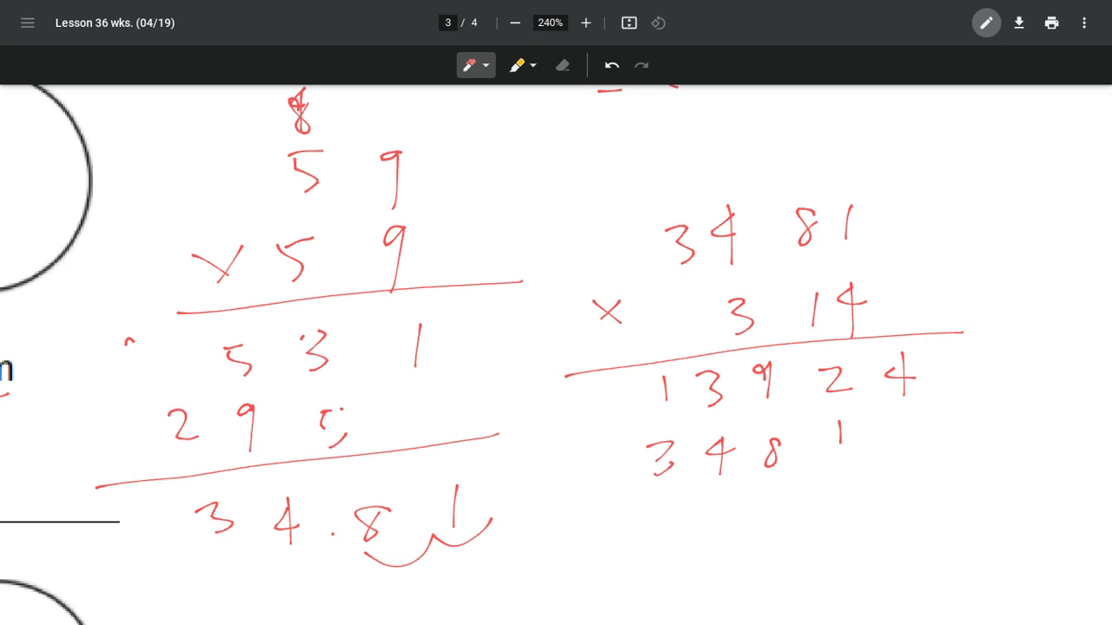
mouse_move(844, 487)
left_mouse_down()
mouse_move(865, 495)
mouse_move(843, 514)
mouse_move(808, 513)
mouse_move(788, 533)
left_mouse_up()
mouse_move(726, 498)
left_mouse_down()
mouse_move(718, 521)
mouse_move(745, 520)
left_mouse_up()
left_click_drag(737, 488, 737, 527)
mouse_move(676, 503)
left_mouse_down()
mouse_move(679, 526)
mouse_move(686, 513)
left_mouse_up()
left_click_drag(608, 502, 609, 539)
left_click_drag(533, 581, 962, 524)
Step: Write the sum of the three partial products below and underline it
scroll(556, 348, "down", 5, "ctrl")
scroll(556, 348, "up", 5, "ctrl")
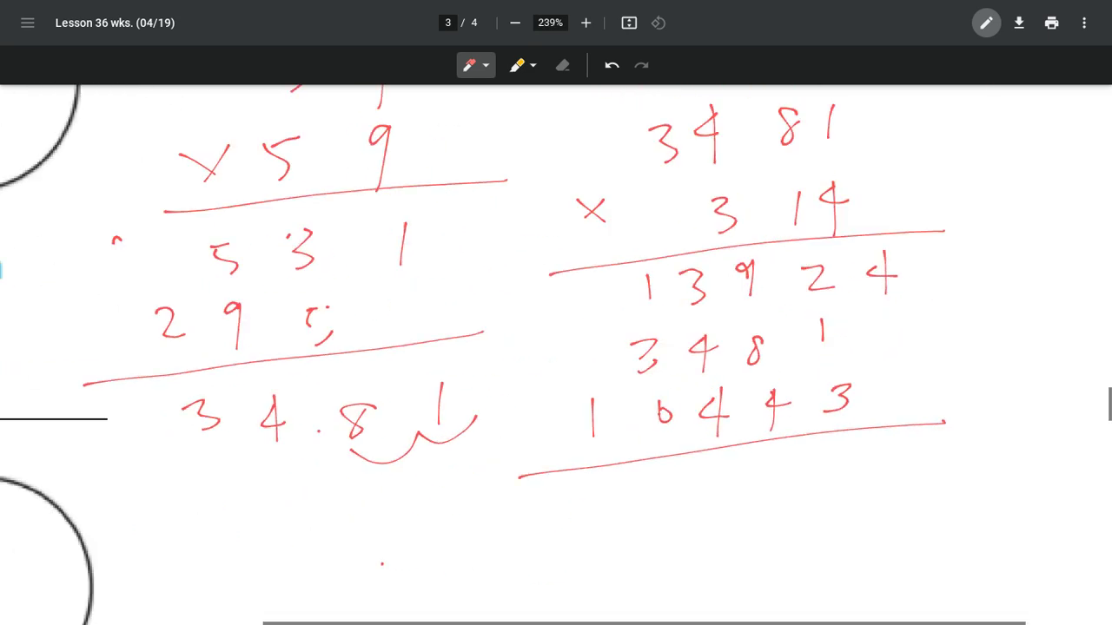
mouse_move(923, 468)
left_mouse_down()
mouse_move(912, 478)
mouse_move(936, 478)
left_mouse_up()
left_click_drag(924, 450, 922, 503)
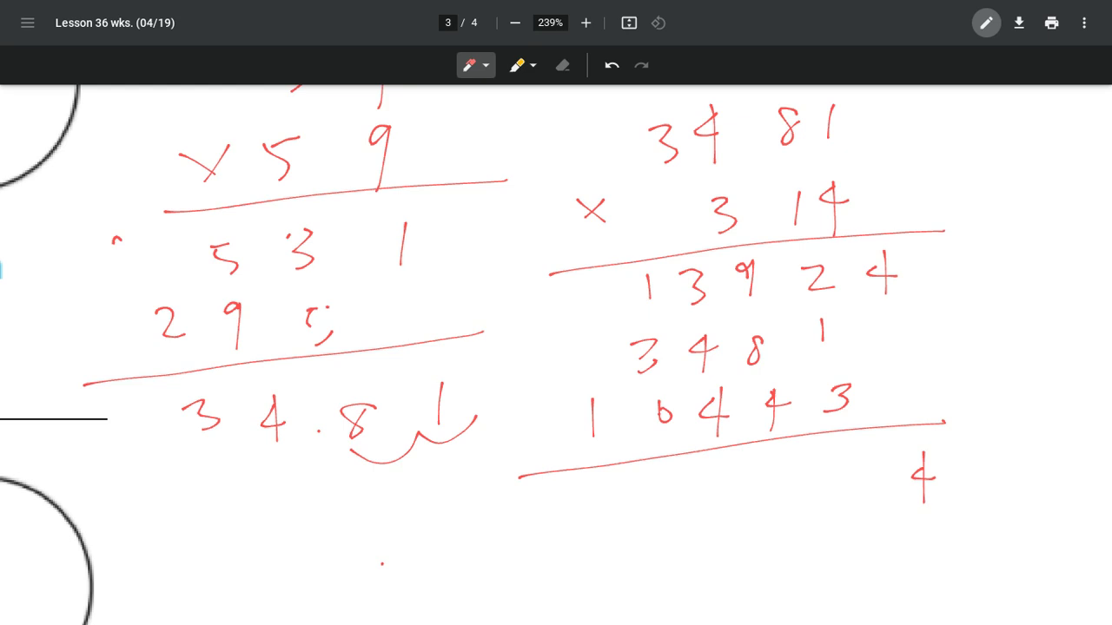
mouse_move(840, 469)
left_mouse_down()
mouse_move(853, 481)
mouse_move(841, 497)
left_mouse_up()
mouse_move(807, 465)
left_mouse_down()
mouse_move(799, 480)
mouse_move(808, 465)
left_mouse_up()
mouse_move(733, 464)
left_mouse_down()
mouse_move(744, 461)
mouse_move(728, 481)
mouse_move(744, 486)
mouse_move(687, 483)
mouse_move(685, 509)
mouse_move(641, 494)
left_mouse_up()
left_click_drag(591, 495, 589, 511)
left_click_drag(529, 548, 1027, 516)
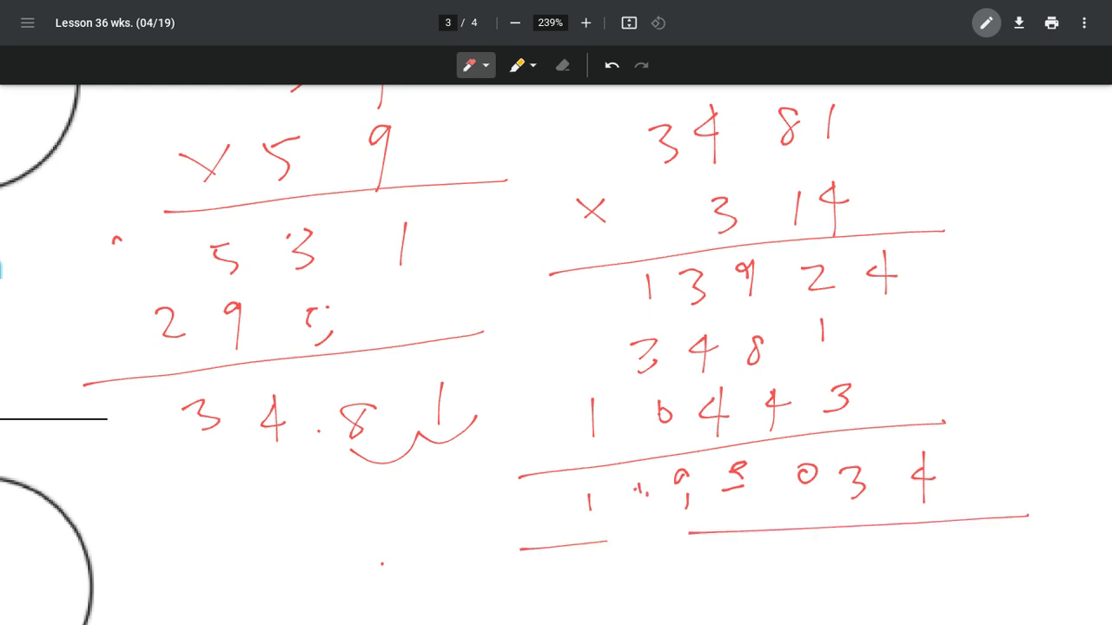
scroll(1008, 608, "up", 2)
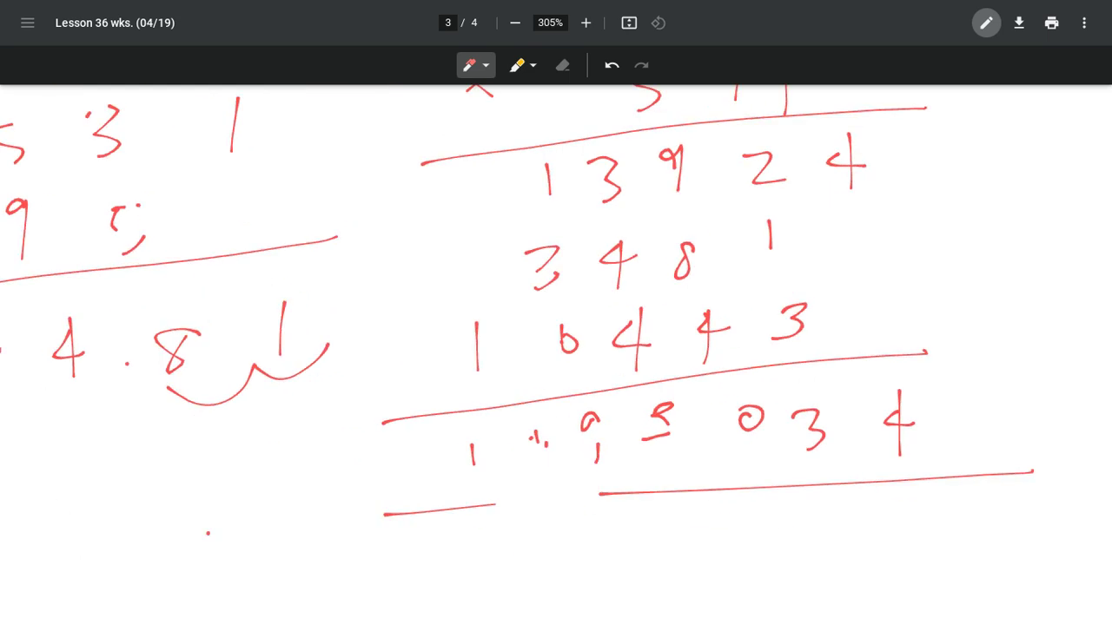
Step: Undo the two product underlines, then mark the product's decimal point and decimal places
left_click(612, 65)
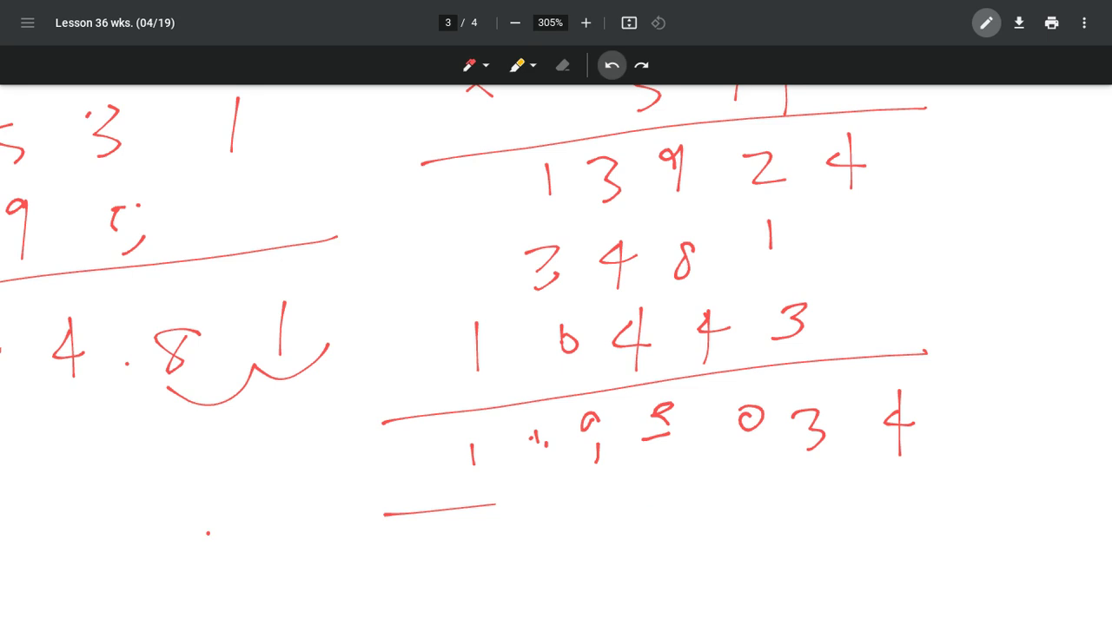
left_click(611, 65)
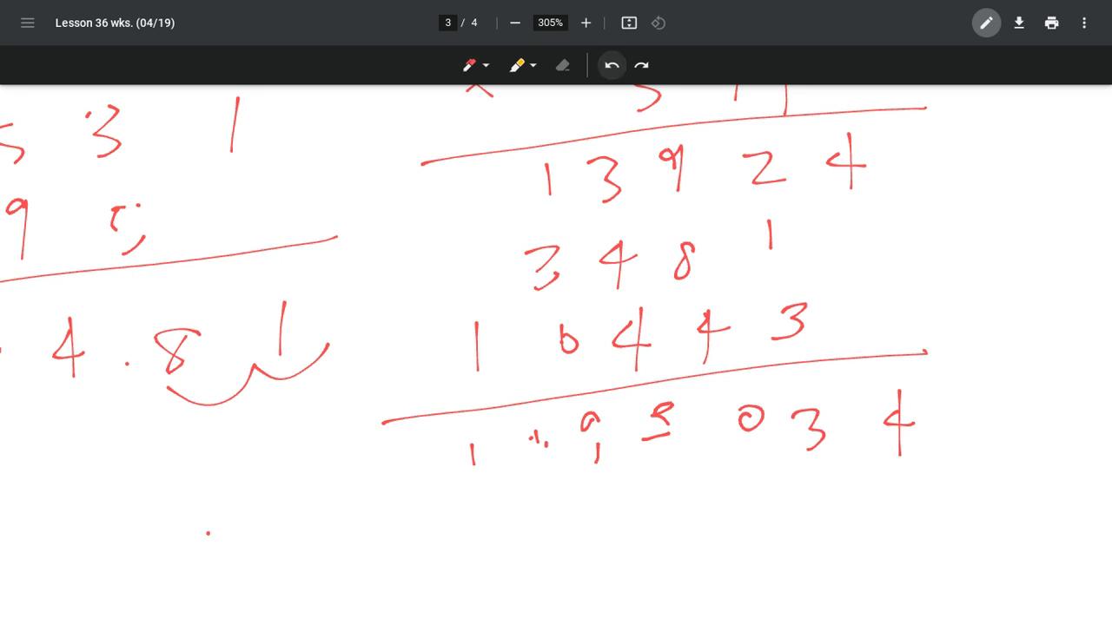
left_click(527, 433)
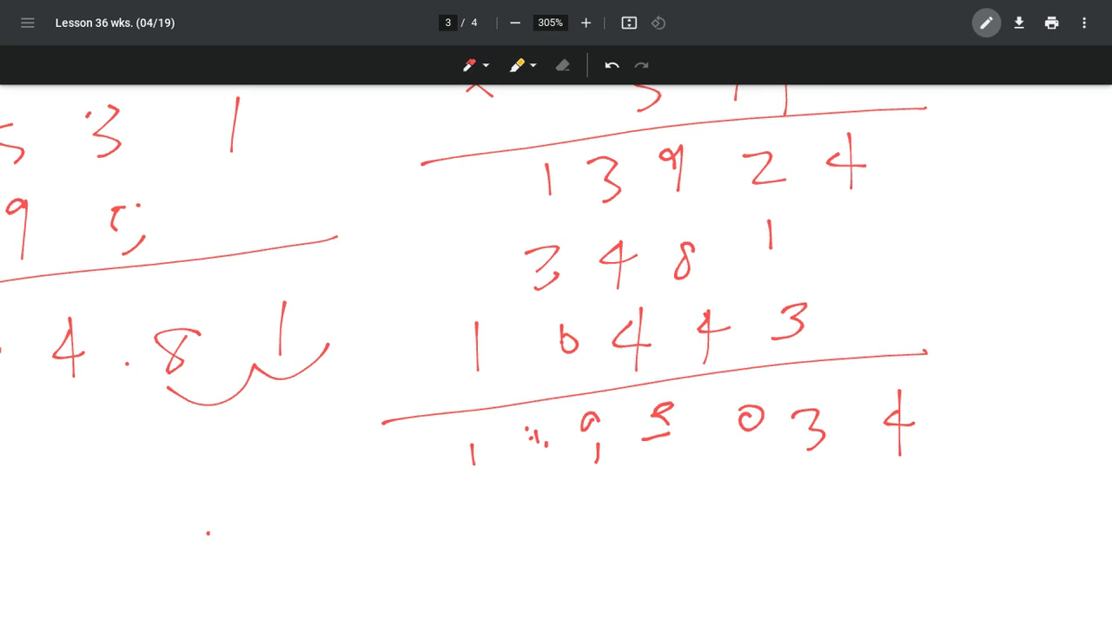
scroll(556, 348, "down", 5)
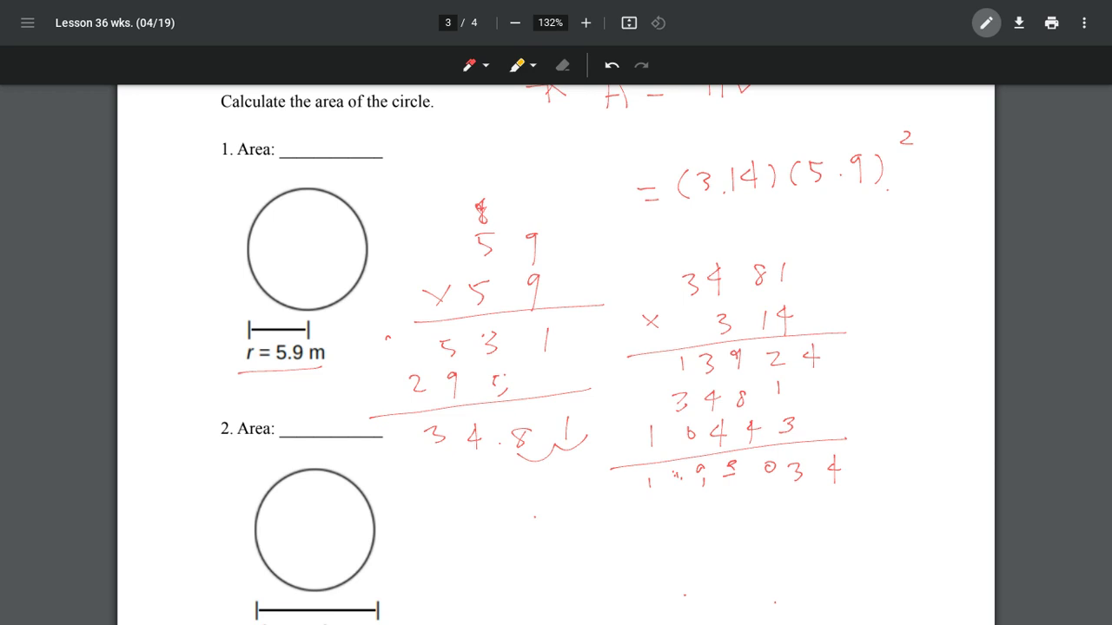
left_click_drag(849, 488, 723, 492)
Step: Write the answer with a unit on the Area 1 line and box it in red
mouse_move(300, 128)
left_mouse_down()
mouse_move(301, 151)
mouse_move(316, 126)
mouse_move(322, 141)
mouse_move(336, 130)
mouse_move(335, 152)
mouse_move(388, 131)
mouse_move(406, 149)
mouse_move(437, 135)
mouse_move(432, 151)
left_mouse_up()
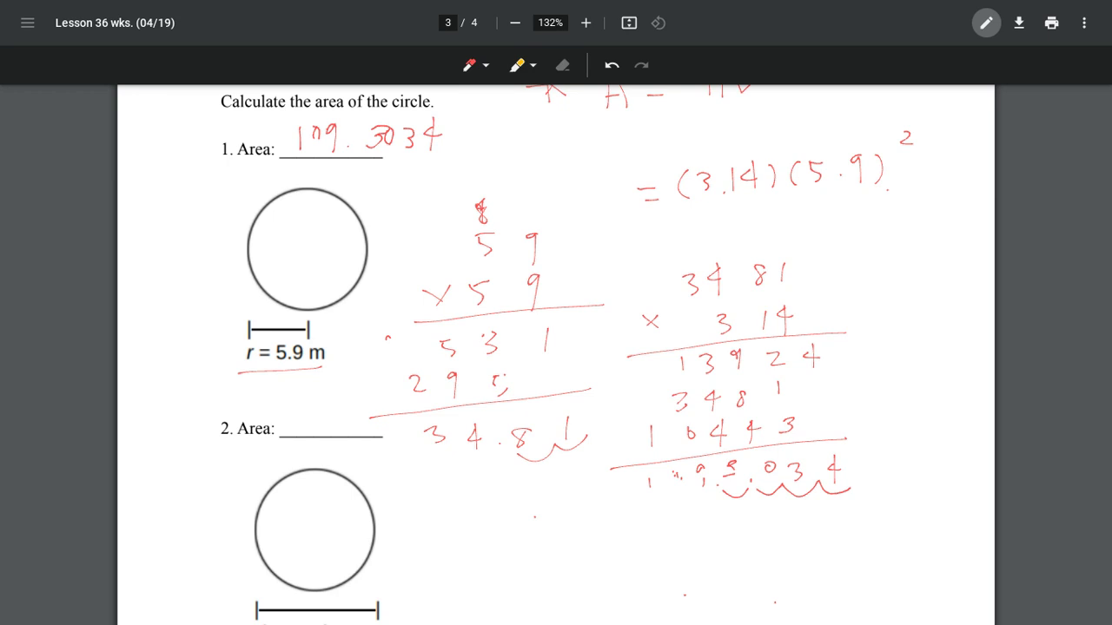
left_click_drag(452, 132, 498, 128)
mouse_move(297, 114)
left_mouse_down()
mouse_move(295, 156)
mouse_move(509, 106)
mouse_move(374, 160)
mouse_move(296, 163)
left_mouse_up()
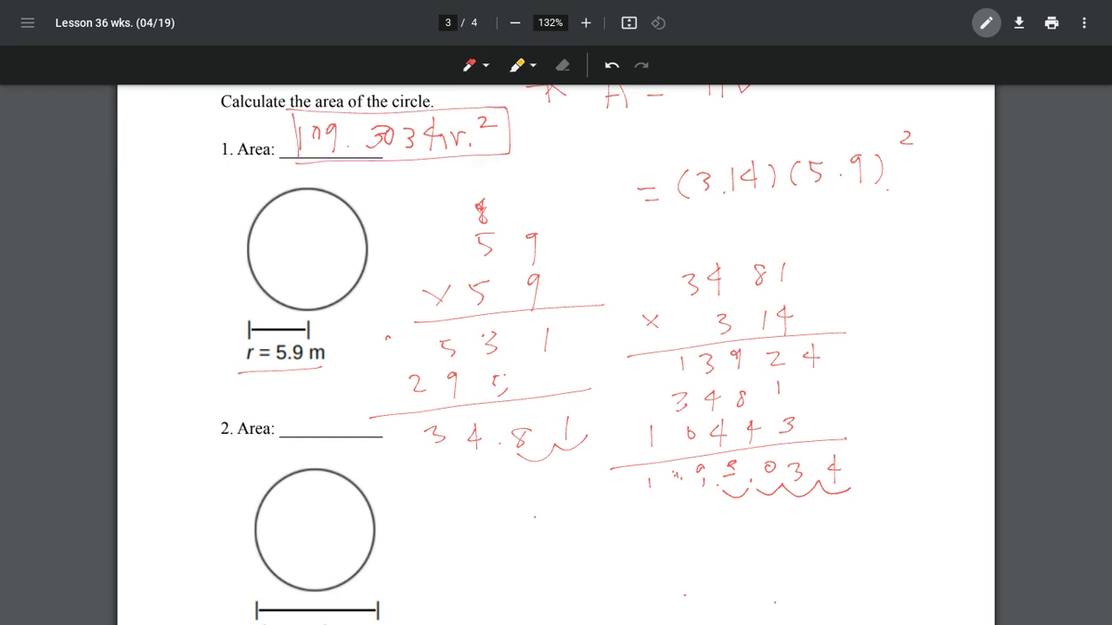
Step: Turn the Area 1 unit letter into m for m²
scroll(584, 152, "up", 5, "ctrl")
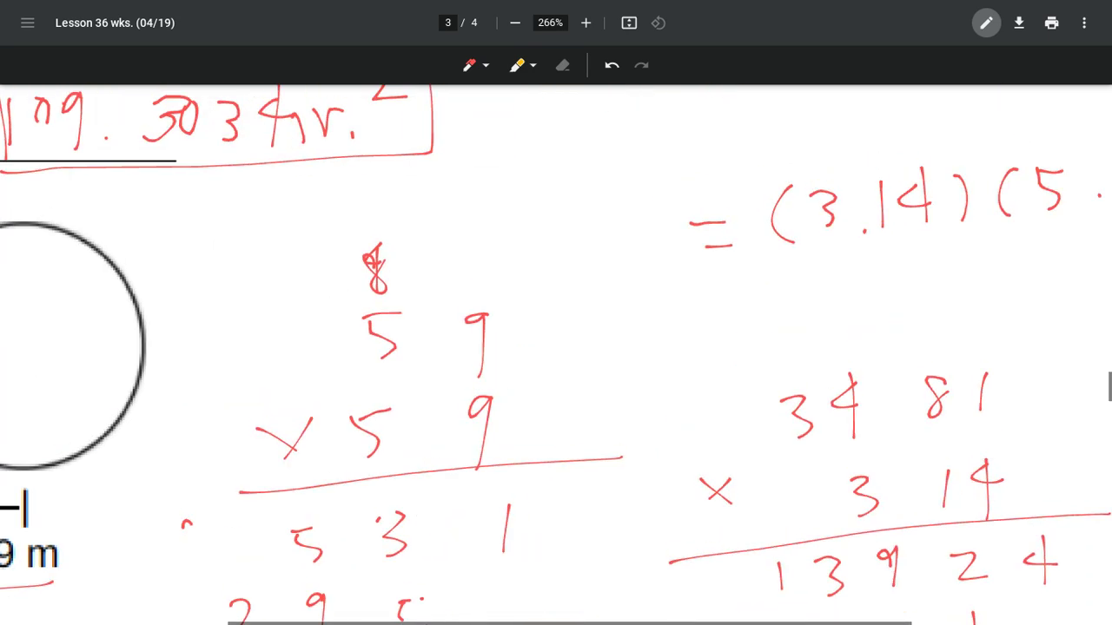
left_click_drag(342, 114, 349, 128)
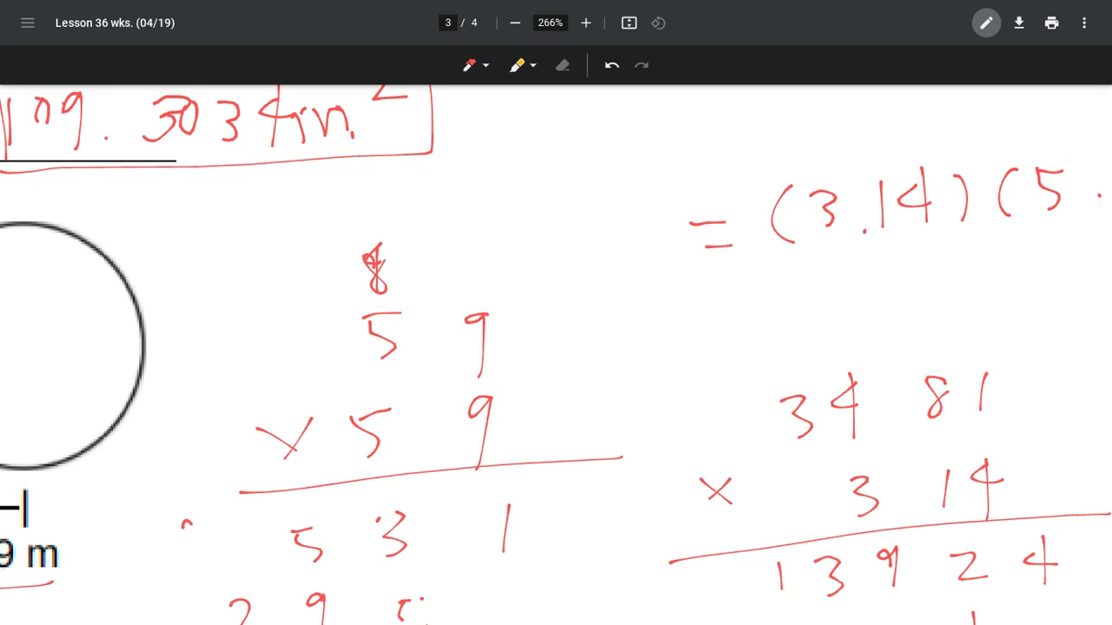
scroll(868, 358, "down", 3, "ctrl")
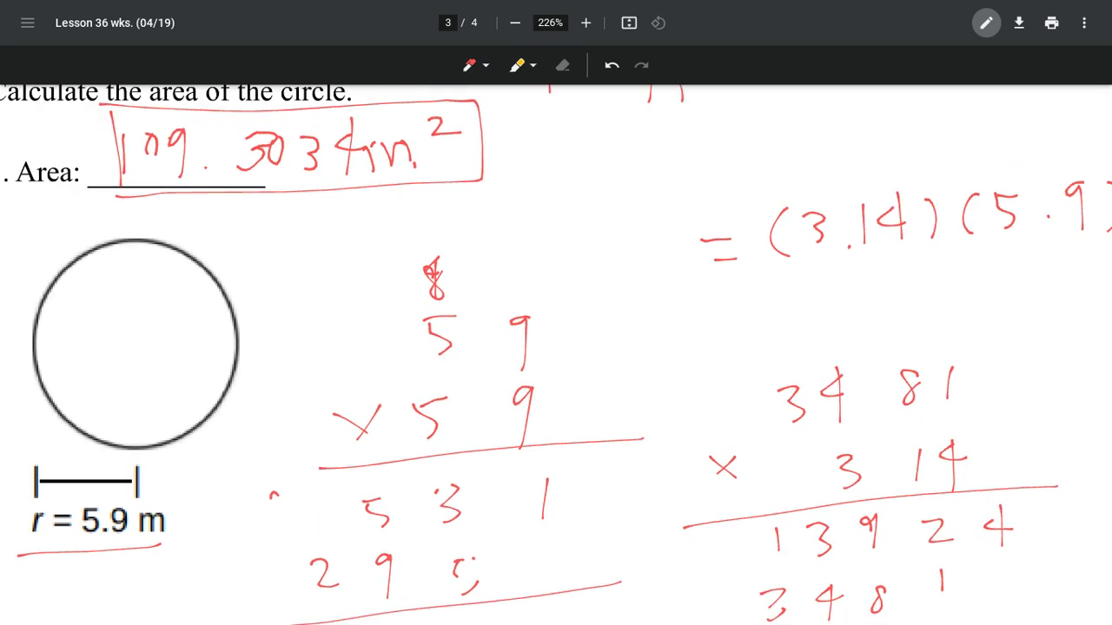
scroll(556, 347, "up", 1, "ctrl")
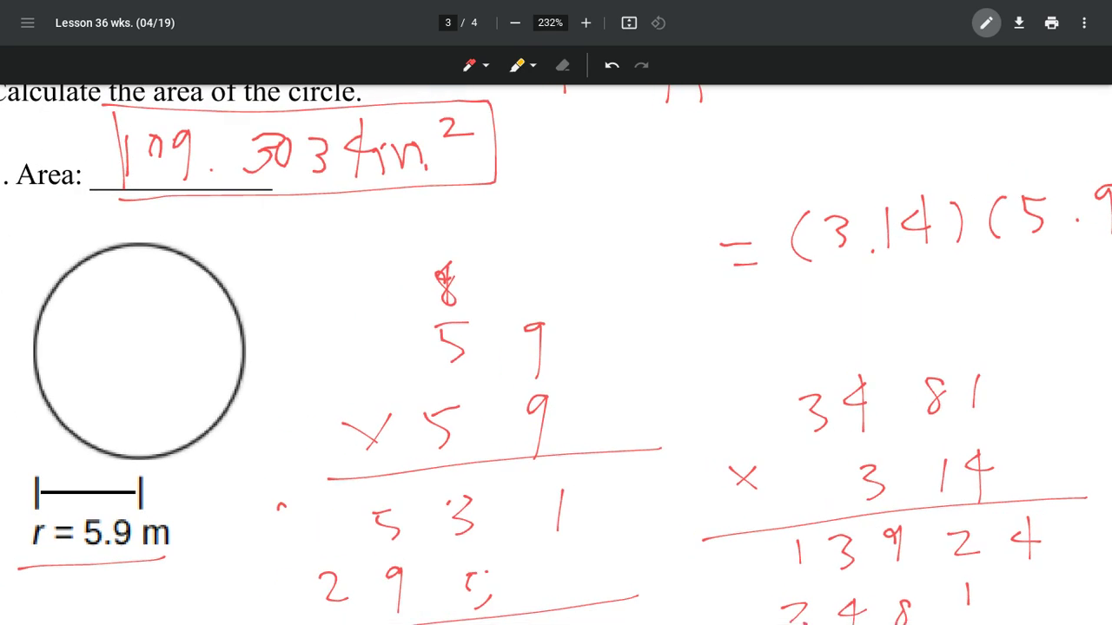
Step: Scroll down to page 4's Coordinate grid trapezoid question 1
scroll(584, 501, "down", 3, "ctrl")
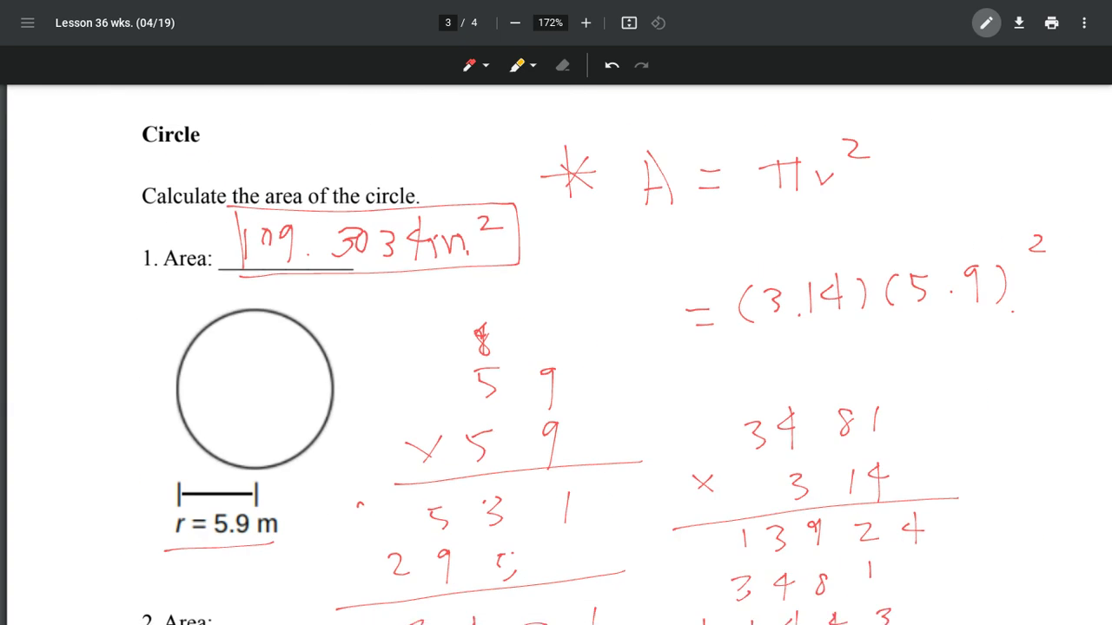
scroll(556, 354, "down", 7)
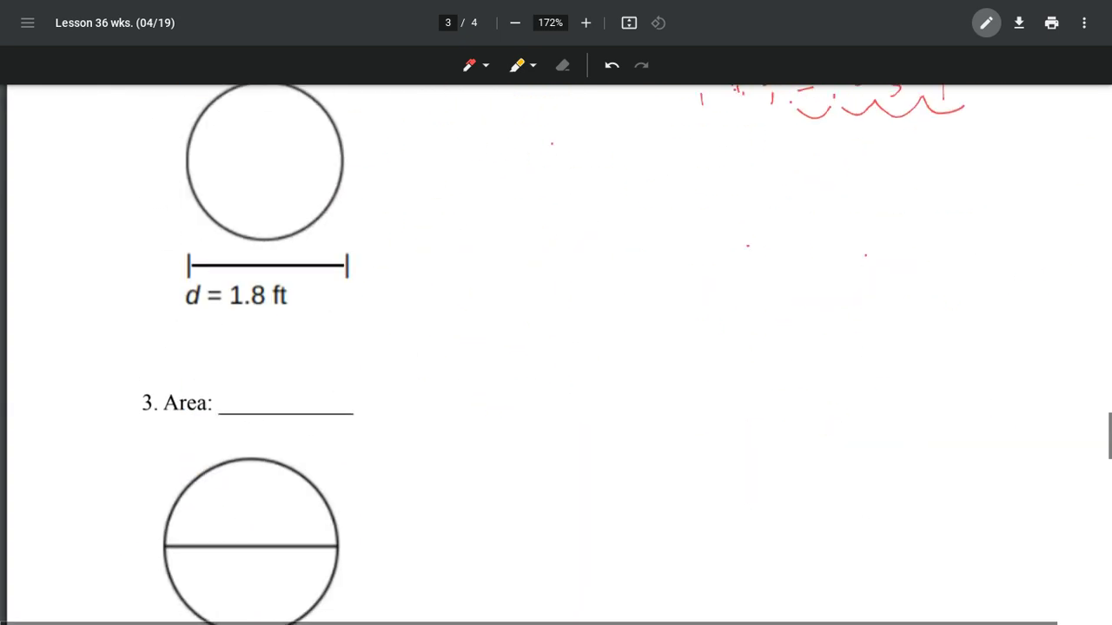
scroll(556, 354, "down", 7)
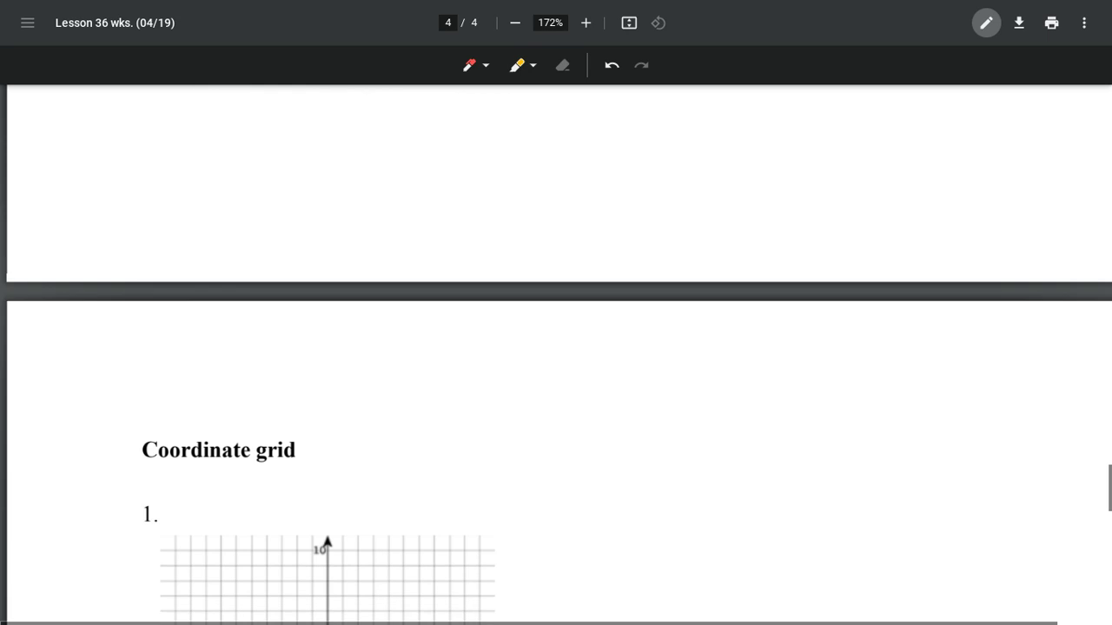
scroll(556, 354, "down", 4)
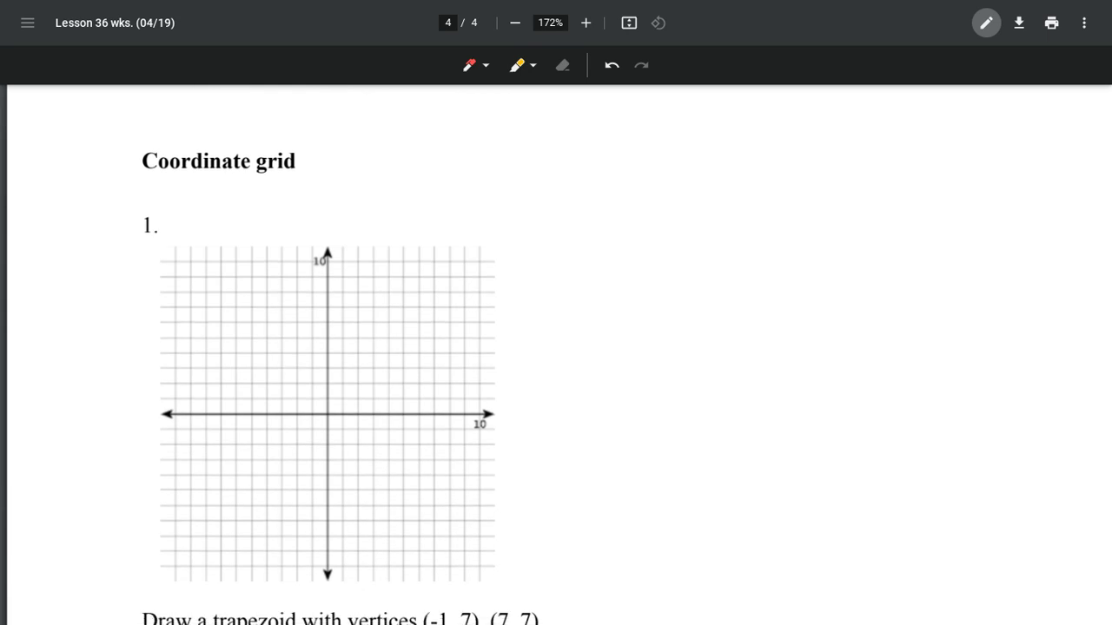
scroll(556, 354, "down", 2)
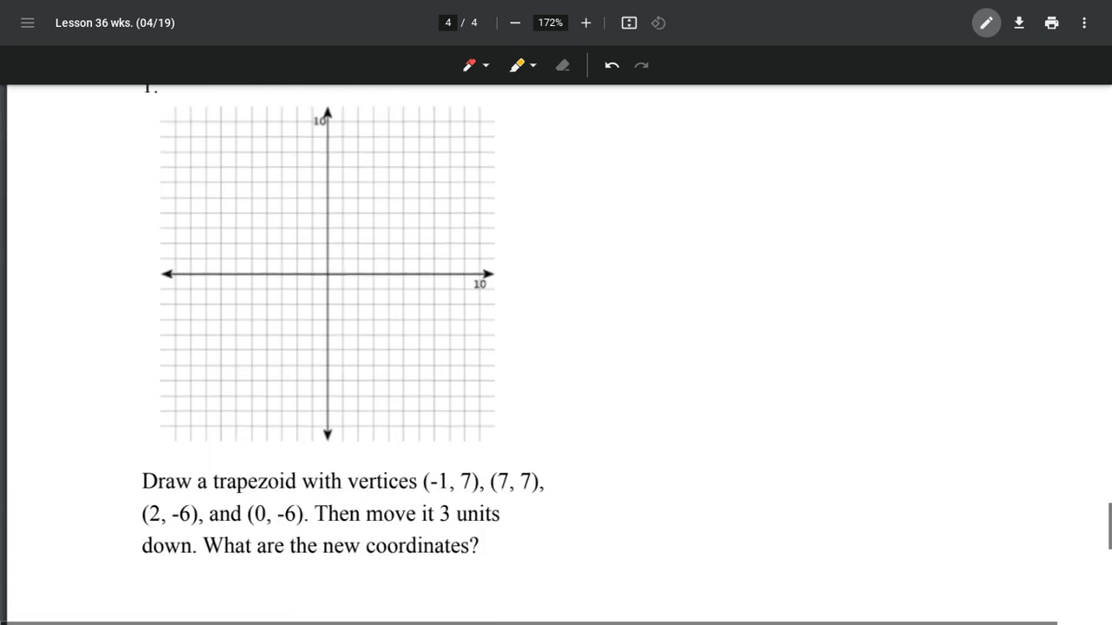
Step: Underline the vertices, including (2, -6) and (0, -6), and the new coordinates request
scroll(556, 354, "down", 3)
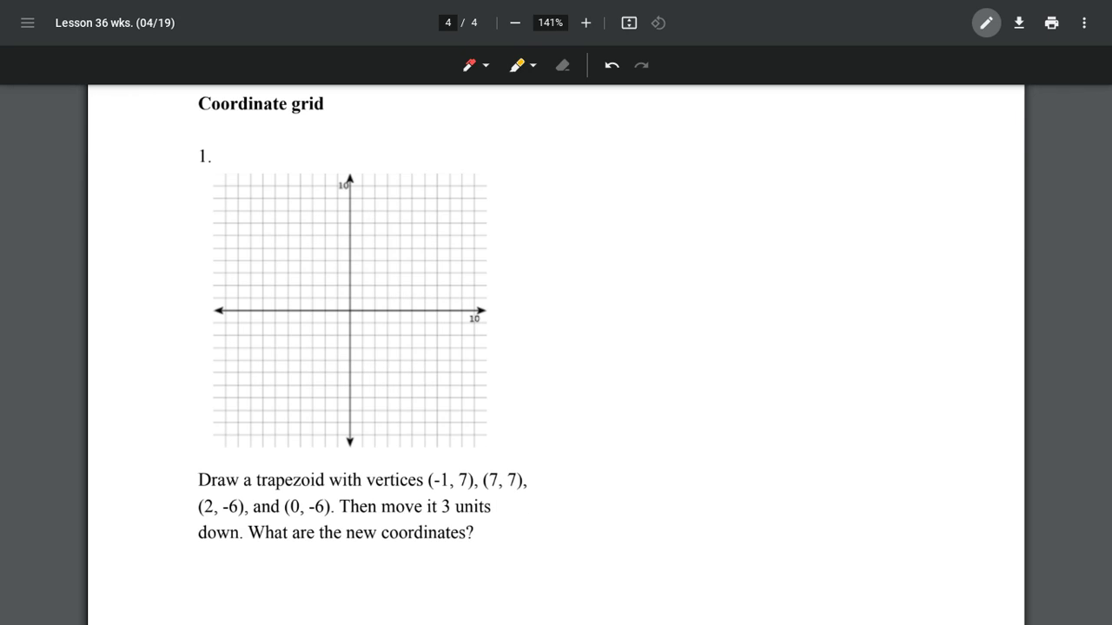
left_click_drag(320, 489, 545, 502)
left_click_drag(191, 519, 342, 524)
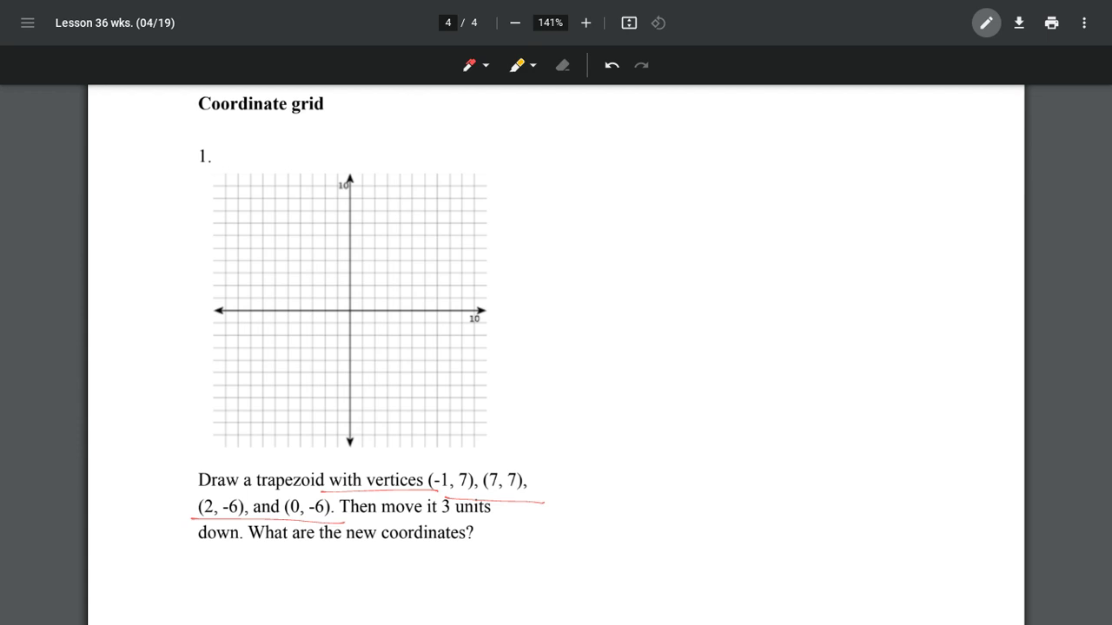
left_click_drag(311, 553, 458, 554)
Step: Draw a vertical double arrow labelled y − 3 and underline '3 units'
mouse_move(582, 207)
left_mouse_down()
mouse_move(600, 205)
mouse_move(590, 261)
mouse_move(597, 255)
left_mouse_up()
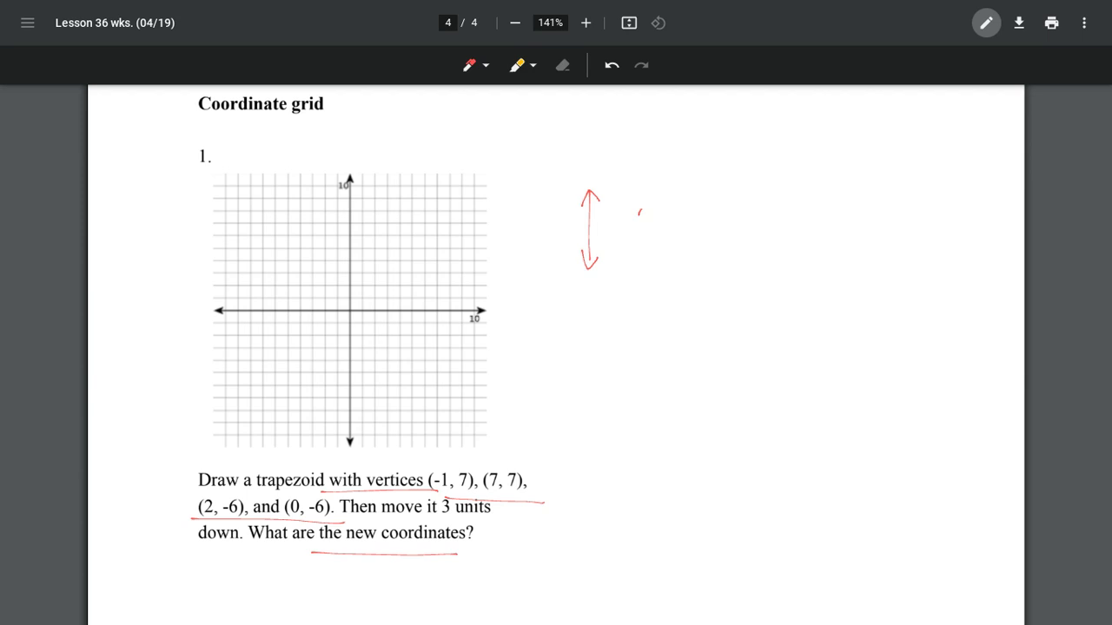
left_click_drag(639, 211, 654, 254)
left_click_drag(429, 517, 493, 516)
left_click_drag(679, 223, 710, 232)
Step: List the first two vertices (-1, 7) and (7, 7) beside the grid
scroll(556, 348, "up", 2)
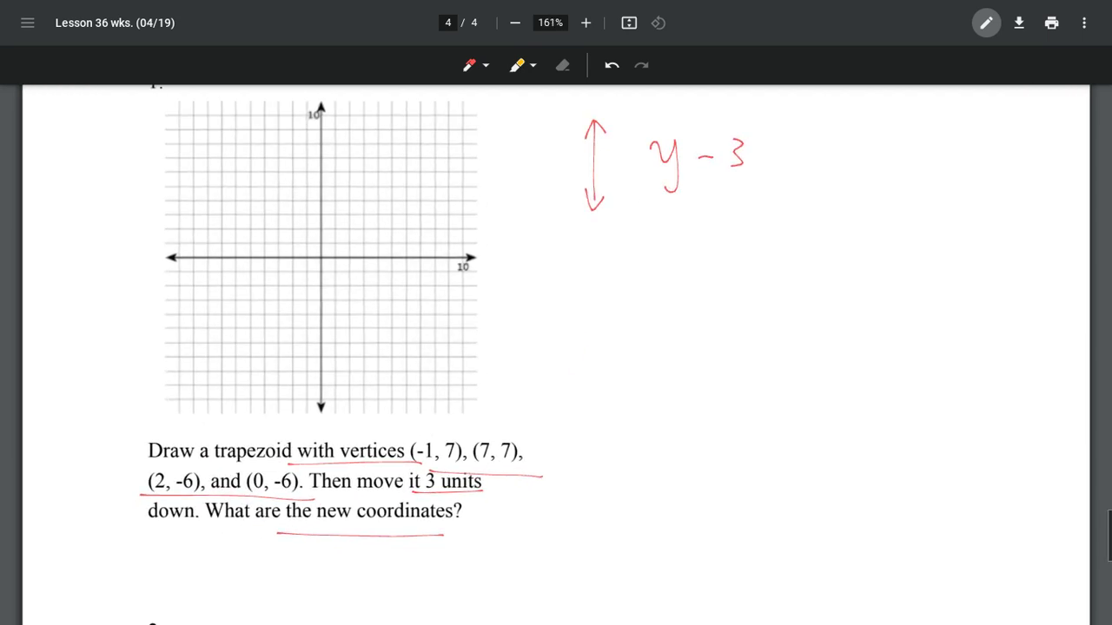
mouse_move(586, 339)
left_mouse_down()
mouse_move(589, 376)
mouse_move(627, 341)
mouse_move(627, 372)
left_mouse_up()
left_click_drag(644, 370, 644, 379)
mouse_move(664, 347)
left_mouse_down()
mouse_move(681, 344)
mouse_move(674, 370)
left_mouse_up()
mouse_move(669, 358)
left_mouse_down()
mouse_move(698, 358)
mouse_move(704, 379)
left_mouse_up()
mouse_move(586, 437)
left_mouse_down()
mouse_move(576, 463)
mouse_move(632, 448)
mouse_move(649, 467)
left_mouse_up()
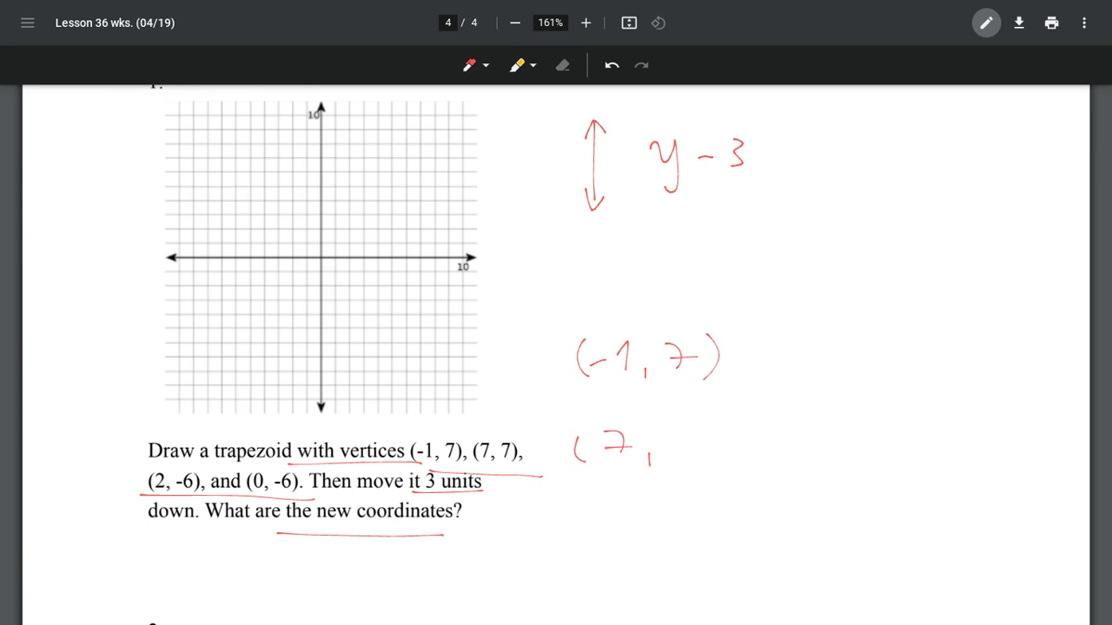
left_click_drag(666, 437, 689, 429)
left_click_drag(707, 416, 702, 458)
Step: List the remaining vertices (2, -6) and (0, -6) below them
scroll(556, 347, "down", 2)
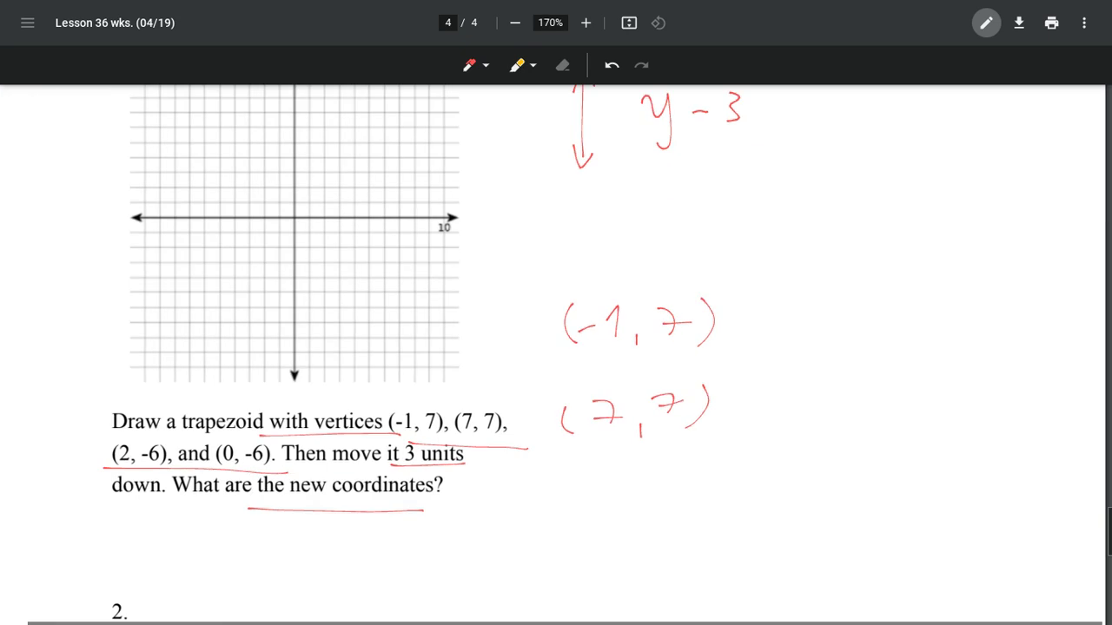
mouse_move(592, 445)
left_mouse_down()
mouse_move(584, 452)
mouse_move(613, 450)
mouse_move(617, 476)
mouse_move(666, 462)
left_mouse_up()
left_click_drag(693, 436, 695, 464)
left_click_drag(709, 434, 718, 474)
mouse_move(591, 526)
left_mouse_down()
mouse_move(586, 558)
mouse_move(615, 553)
left_mouse_up()
mouse_move(648, 561)
left_mouse_down()
mouse_move(646, 572)
mouse_move(677, 545)
left_mouse_up()
mouse_move(700, 525)
left_mouse_down()
mouse_move(695, 542)
mouse_move(706, 535)
left_mouse_up()
left_click_drag(719, 512, 732, 556)
Step: Draw an arrow after each of the four listed vertices
left_click_drag(752, 284, 815, 282)
left_click_drag(799, 271, 801, 295)
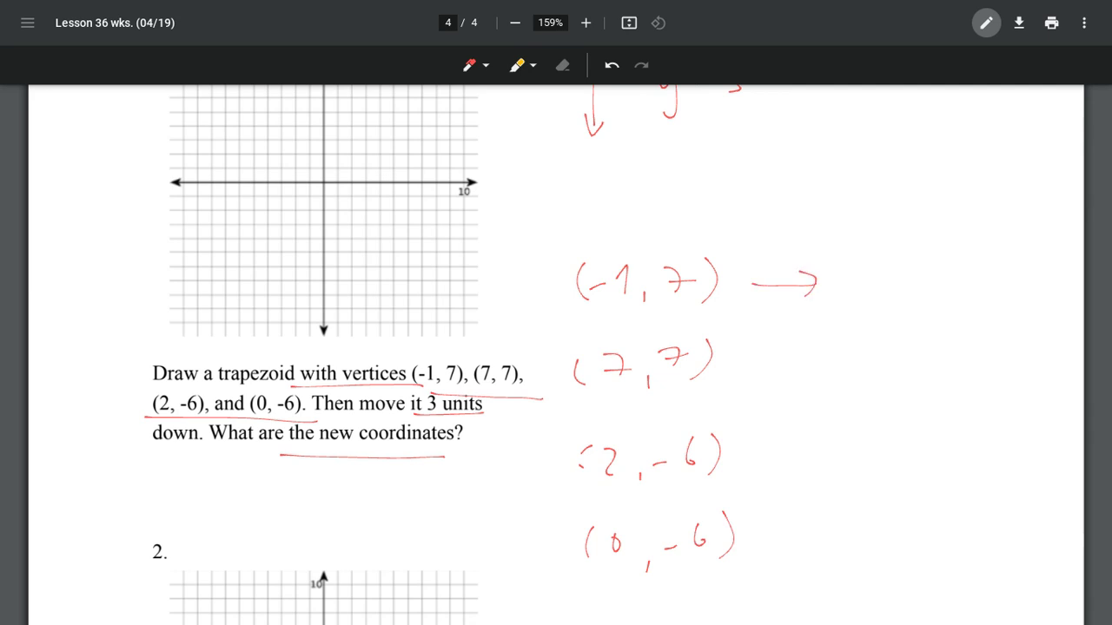
mouse_move(749, 354)
left_mouse_down()
mouse_move(801, 351)
mouse_move(797, 360)
left_mouse_up()
mouse_move(746, 431)
left_mouse_down()
mouse_move(790, 427)
mouse_move(780, 434)
left_mouse_up()
mouse_move(761, 524)
left_mouse_down()
mouse_move(808, 521)
mouse_move(801, 537)
left_mouse_up()
scroll(556, 580, "down", 3)
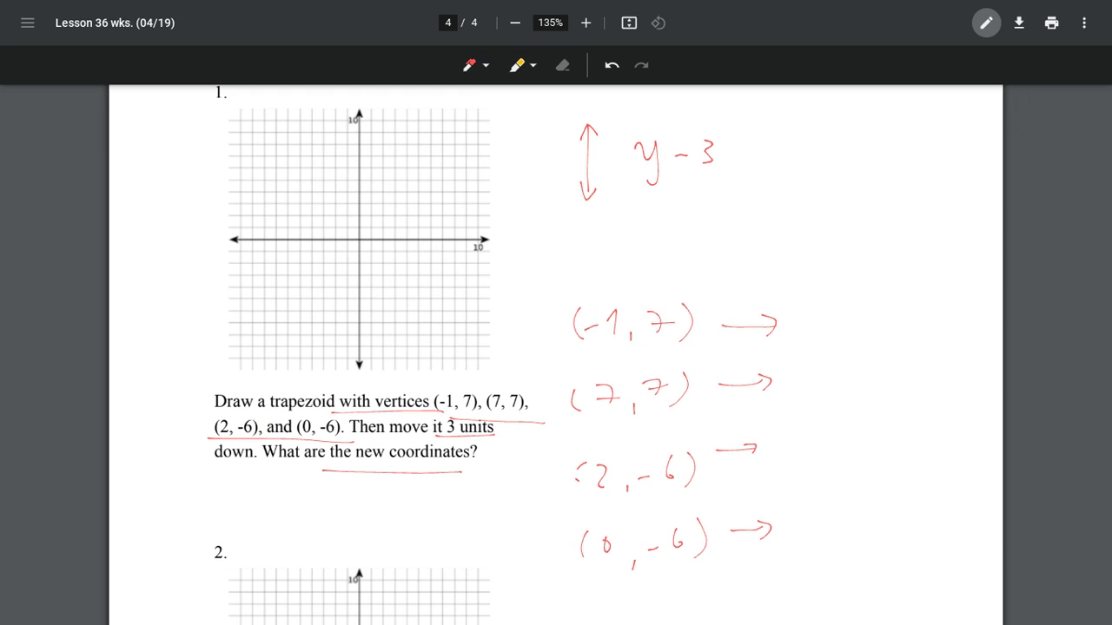
Step: Draw a down arrow above the list and begin each new coordinate after its arrow
mouse_move(648, 279)
left_mouse_down()
mouse_move(660, 279)
mouse_move(655, 287)
left_mouse_up()
mouse_move(816, 307)
left_mouse_down()
mouse_move(810, 343)
mouse_move(839, 320)
mouse_move(856, 339)
left_mouse_up()
mouse_move(813, 377)
left_mouse_down()
mouse_move(810, 397)
mouse_move(843, 384)
mouse_move(836, 410)
left_mouse_up()
left_click_drag(825, 400, 844, 398)
mouse_move(806, 440)
left_mouse_down()
mouse_move(800, 464)
mouse_move(830, 465)
left_mouse_up()
mouse_move(811, 522)
left_mouse_down()
mouse_move(806, 544)
mouse_move(831, 527)
mouse_move(873, 541)
left_mouse_up()
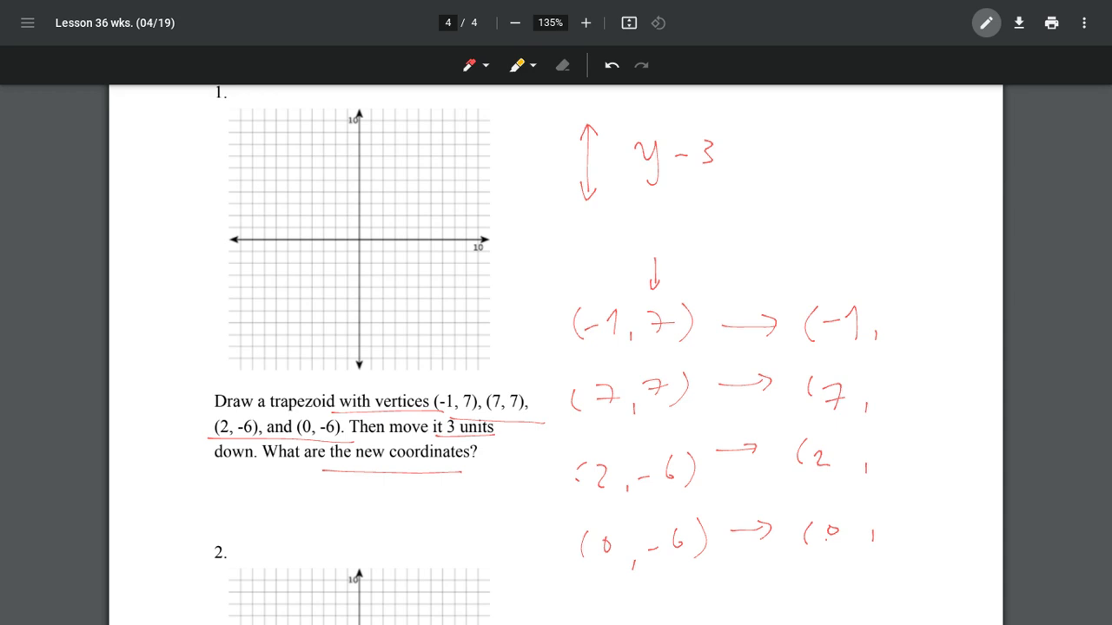
Step: Complete the translated vertices (-1, 4), (7, 4), (2, -9) and (0, -9)
mouse_move(903, 316)
left_mouse_down()
mouse_move(935, 315)
mouse_move(914, 340)
left_mouse_up()
left_click_drag(944, 297, 947, 352)
mouse_move(904, 385)
left_mouse_down()
mouse_move(894, 395)
mouse_move(918, 393)
left_mouse_up()
mouse_move(909, 378)
left_mouse_down()
mouse_move(912, 403)
mouse_move(945, 417)
left_mouse_up()
left_click_drag(891, 459, 955, 482)
mouse_move(900, 536)
left_mouse_down()
mouse_move(940, 527)
mouse_move(933, 544)
left_mouse_up()
left_click_drag(957, 513, 959, 541)
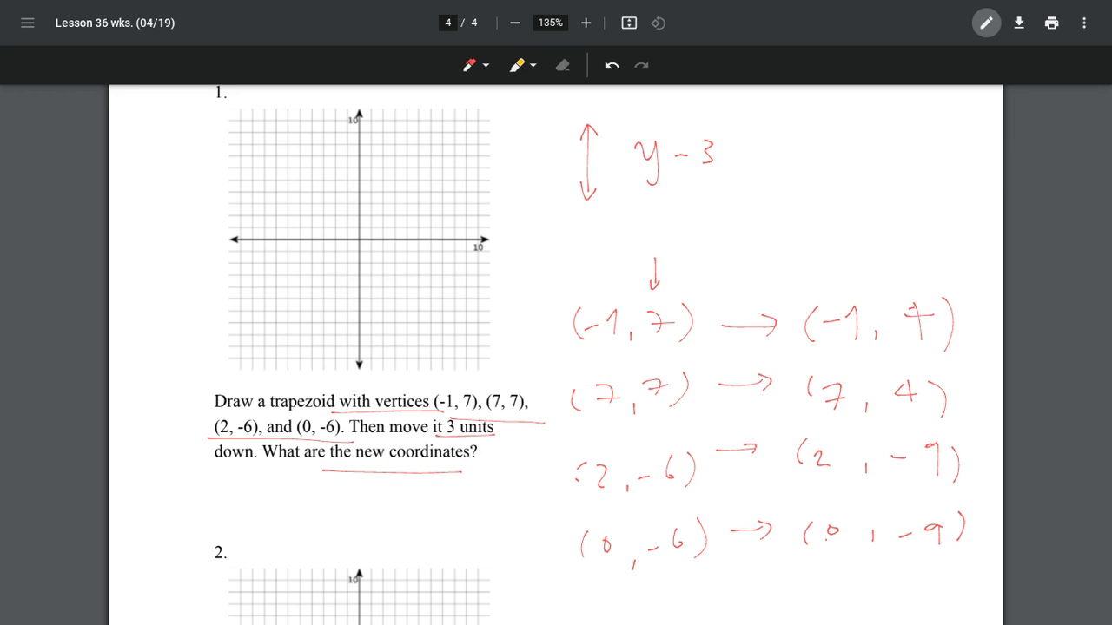
Step: Draw a red box around the new coordinates column
left_click_drag(798, 280, 783, 547)
mouse_move(808, 280)
left_mouse_down()
mouse_move(997, 480)
mouse_move(996, 561)
left_mouse_up()
left_click_drag(771, 558, 1003, 566)
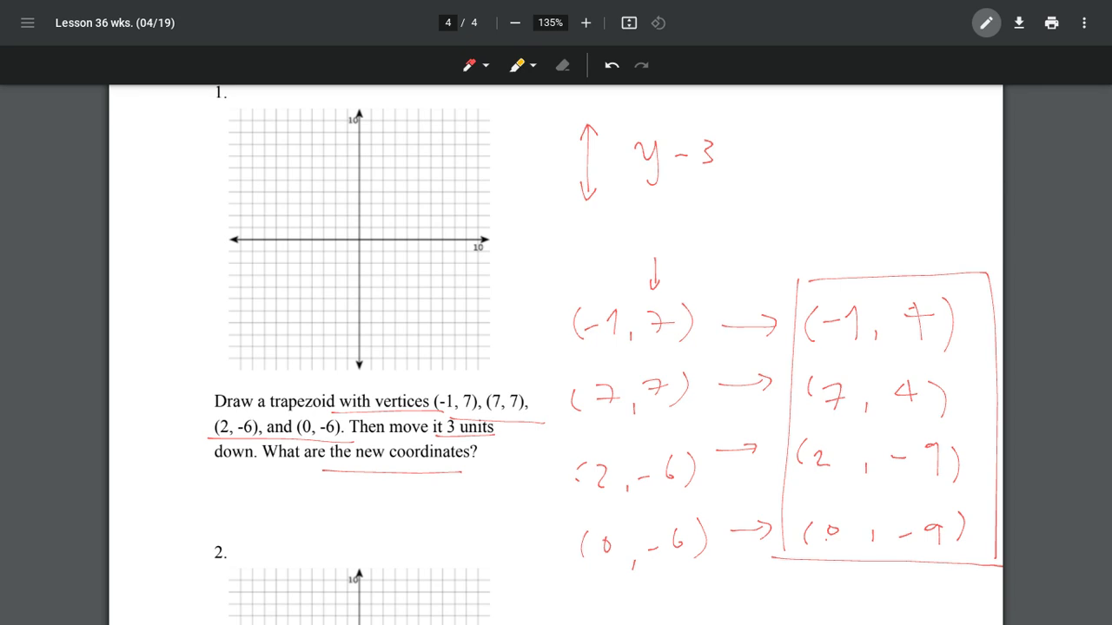
scroll(556, 348, "down", 1)
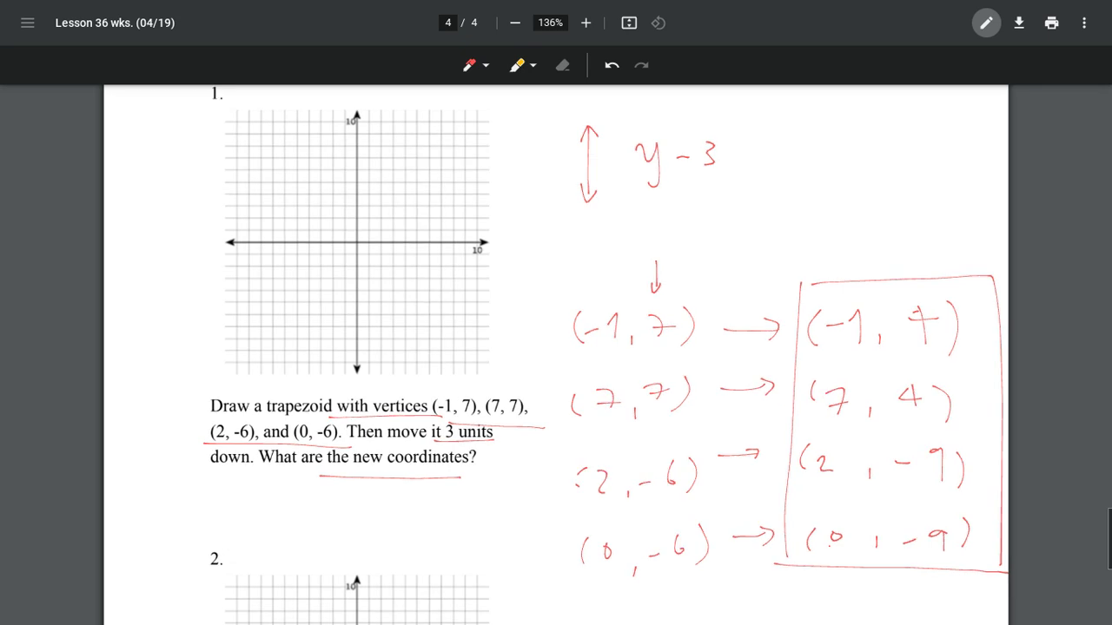
scroll(556, 347, "up", 1)
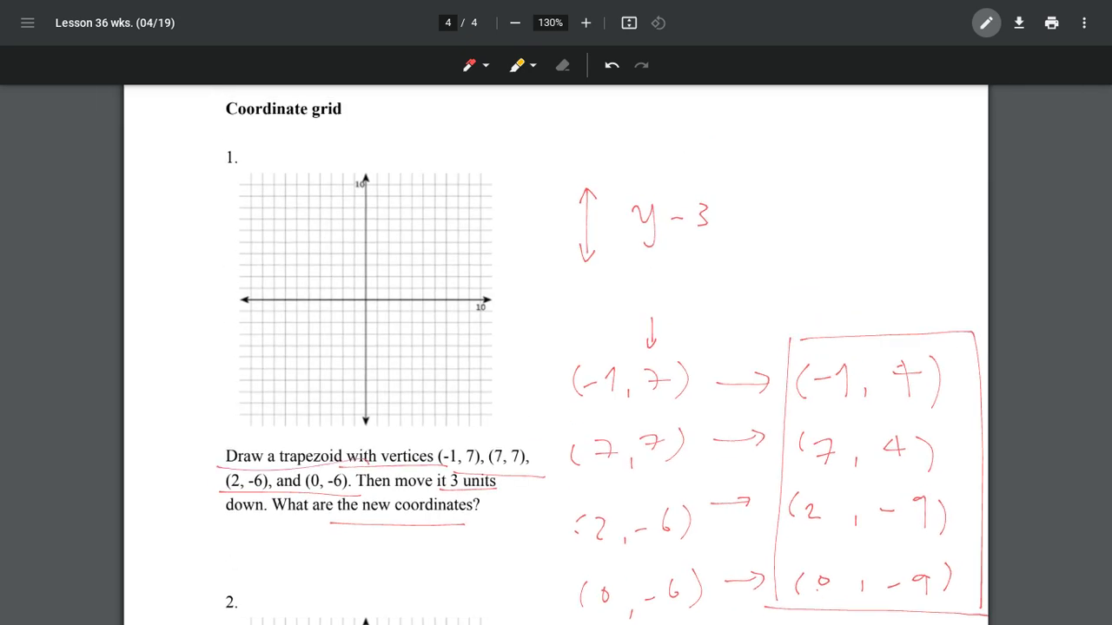
scroll(556, 347, "down", 1)
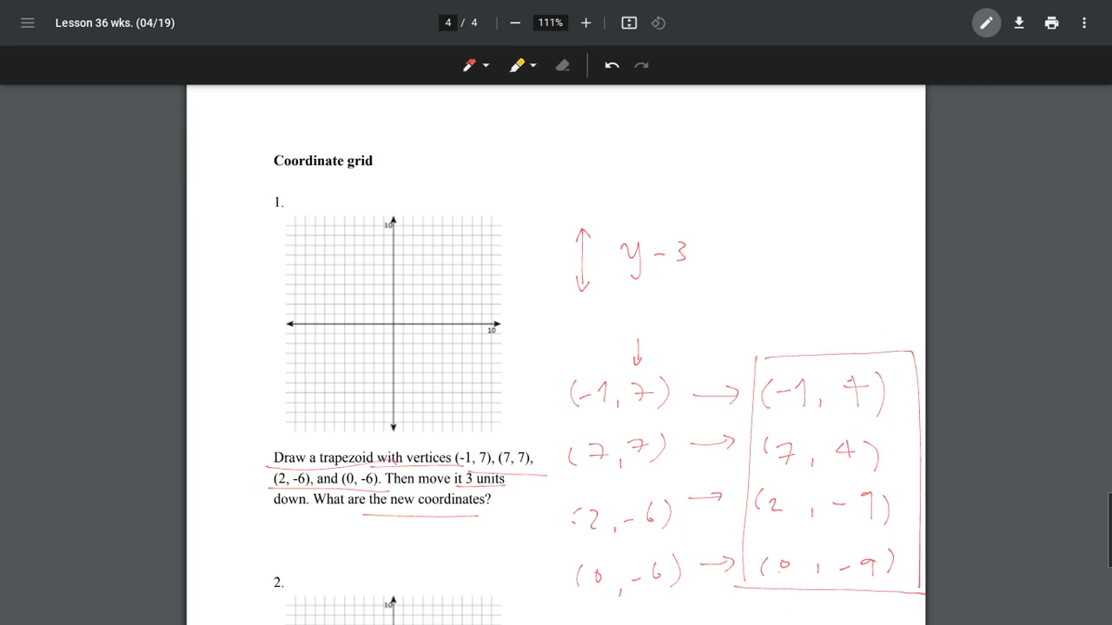
scroll(556, 347, "down", 5)
Step: Switch to the Lesson 36 wks. KEY (04/19) browser tab
scroll(556, 347, "down", 1)
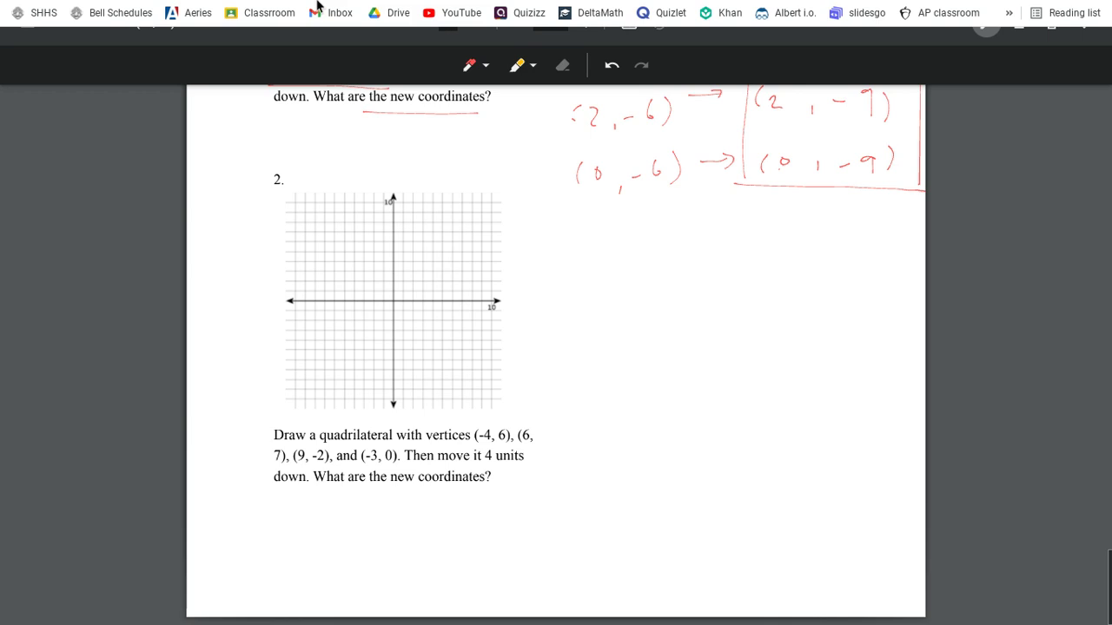
left_click(315, 8)
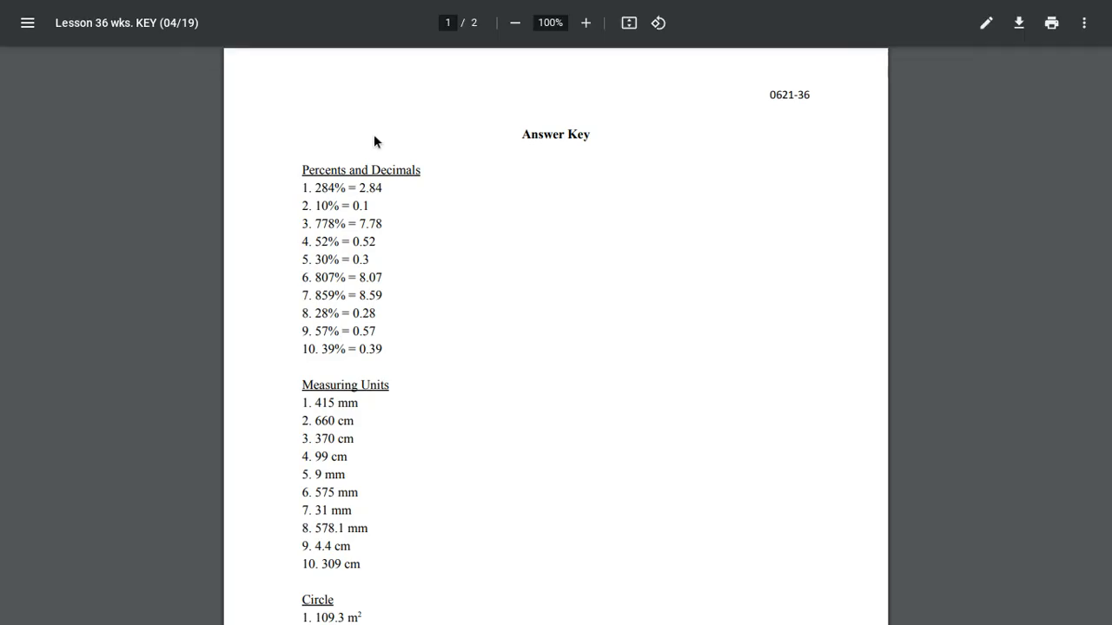